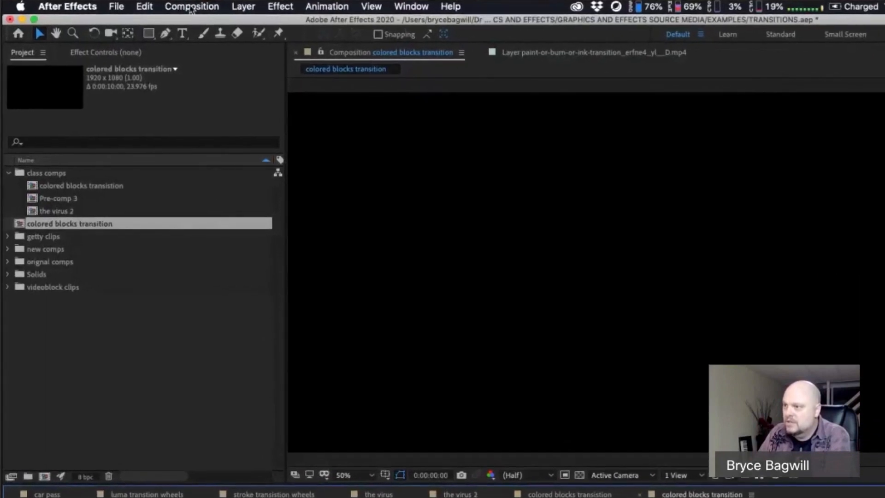
Step: Rename the colored blocks transition composition outside the class comps folder to "colored blocks transition 2"
click(180, 7)
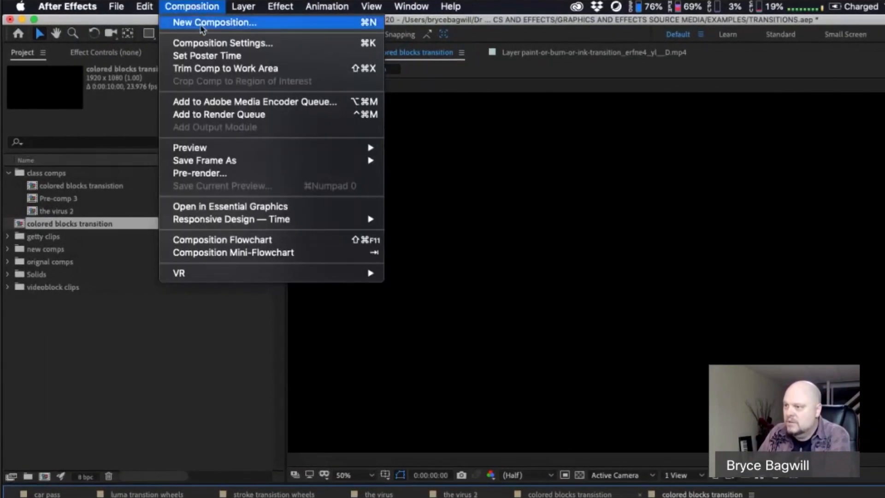
click(197, 5)
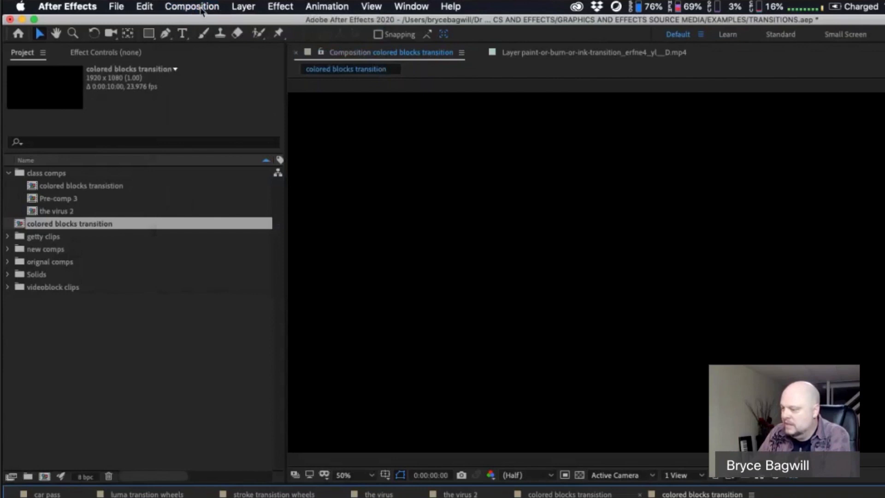
click(110, 225)
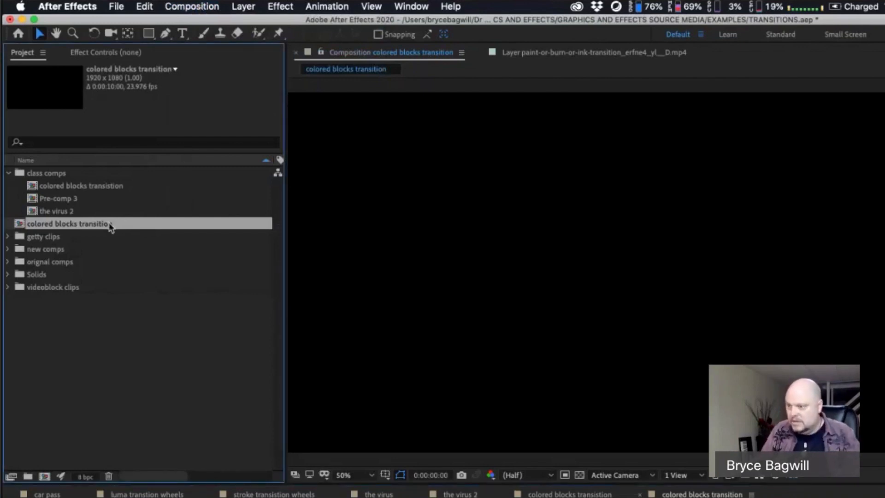
key(Return)
text(2)
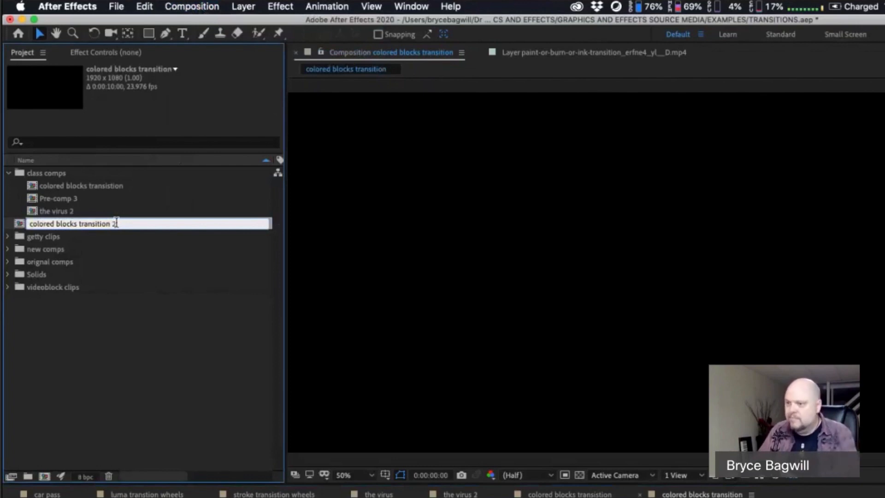
key(Return)
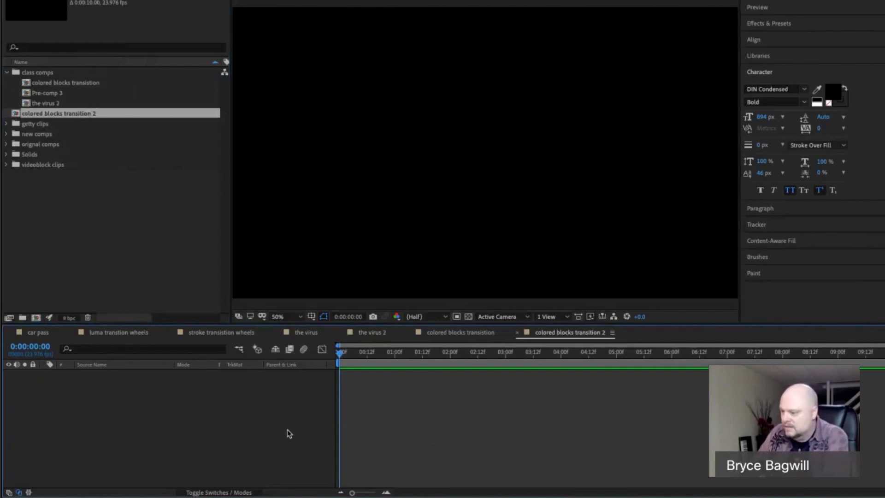
Step: Play and scrub through the finished colored blocks transition example to examine how the red, green and blue blocks move in and out
click(480, 335)
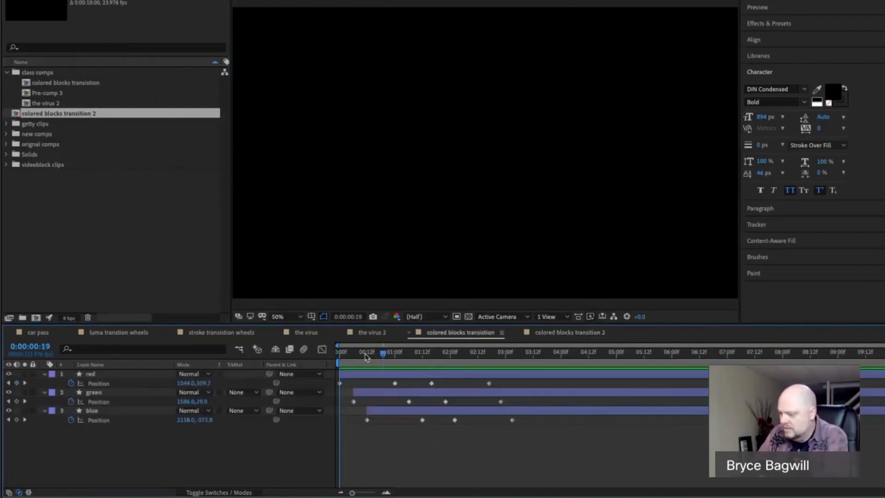
key(space)
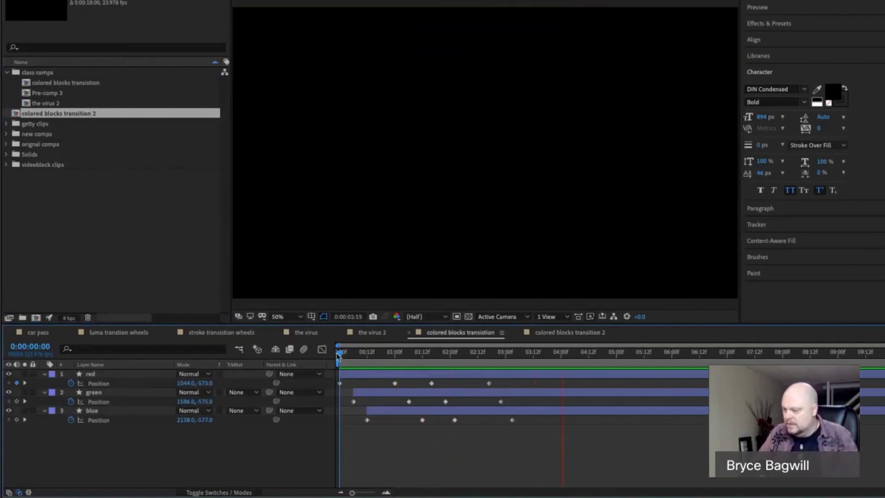
drag(342, 354, 390, 359)
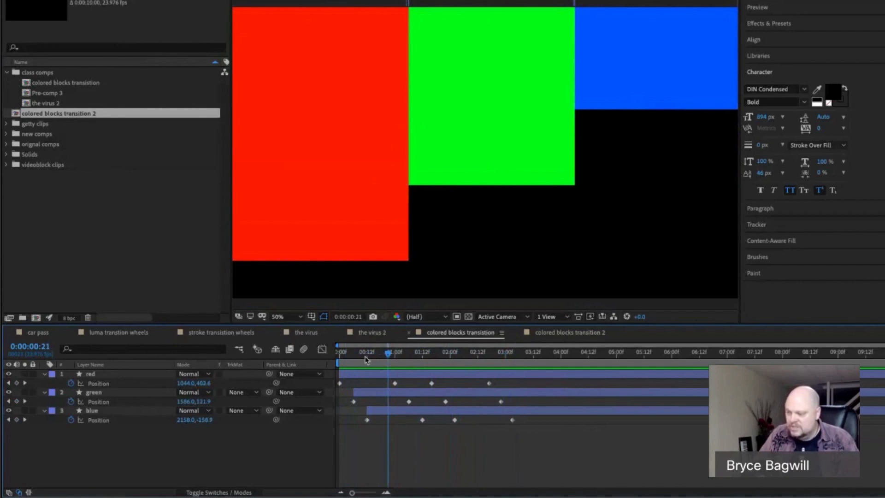
drag(367, 359, 442, 359)
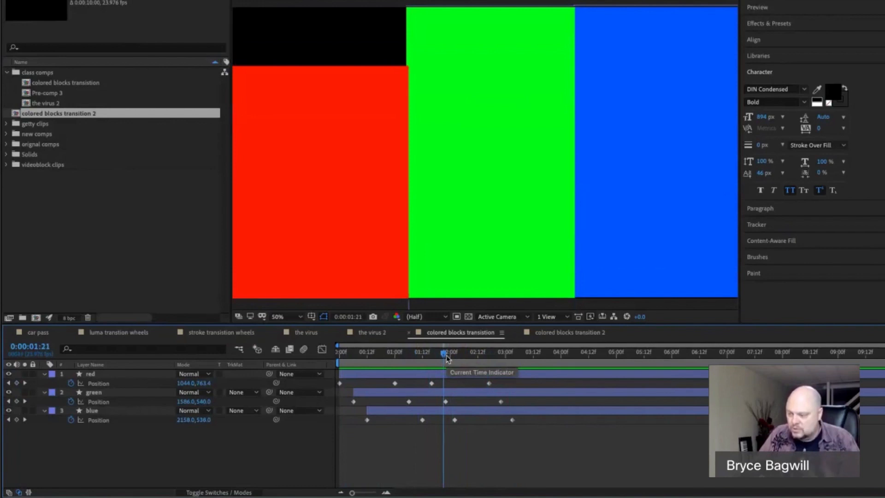
drag(446, 358, 460, 360)
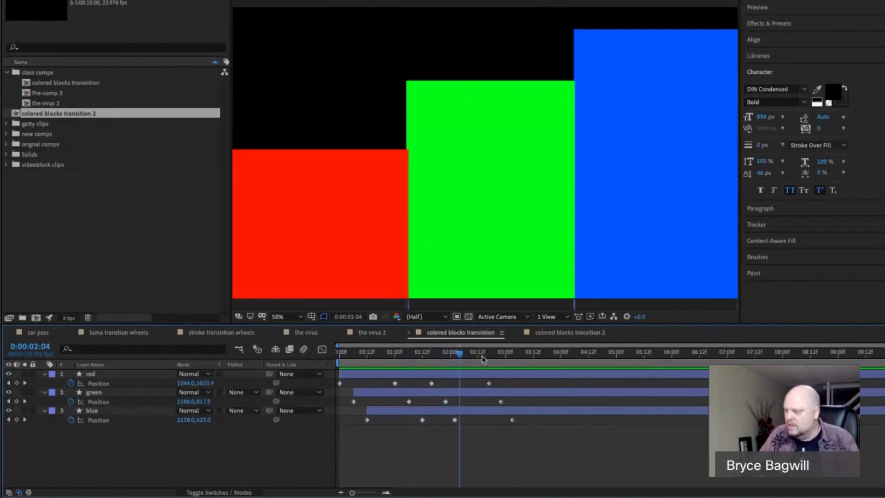
click(548, 335)
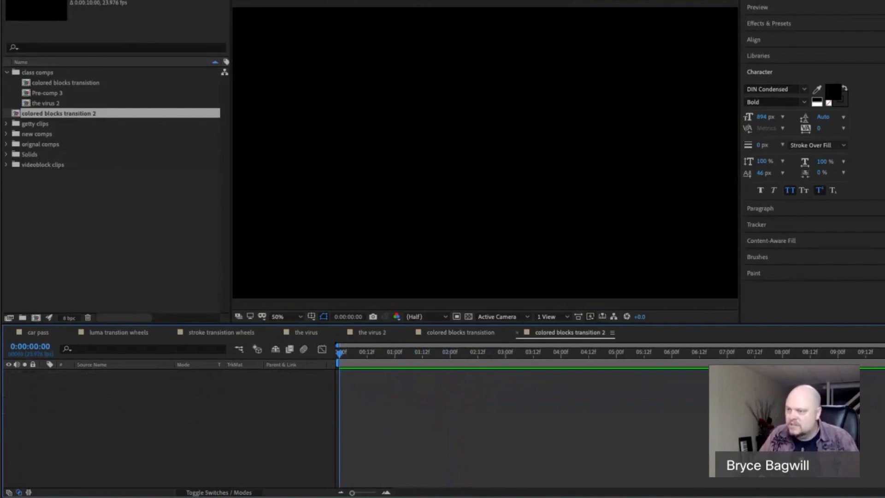
click(470, 330)
mouse_move(442, 353)
mouse_down()
mouse_move(432, 353)
mouse_move(450, 352)
mouse_up()
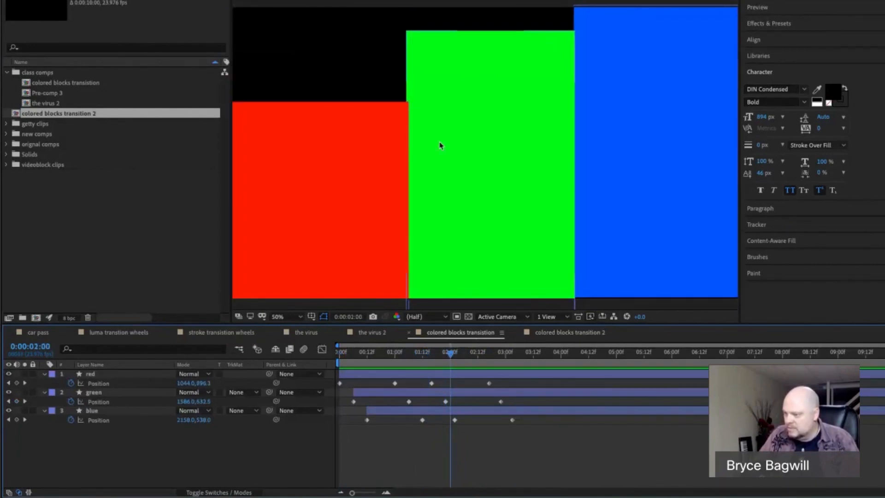
drag(466, 360, 388, 359)
click(565, 333)
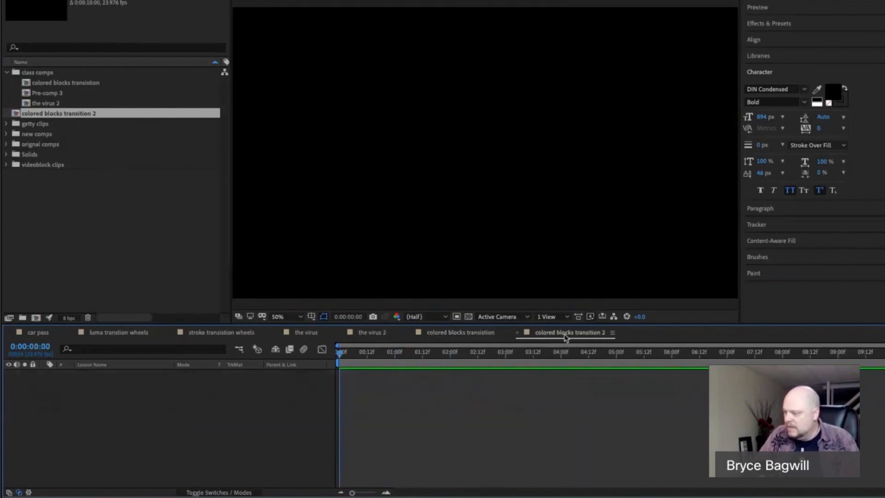
click(486, 333)
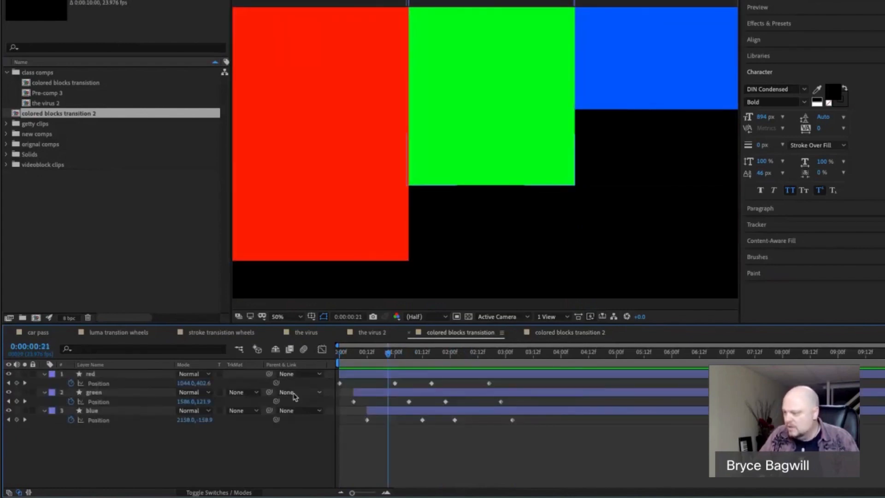
Step: In colored blocks transition 2, draw a full-height rectangle with fill FF0000 over about the left third of the frame
click(555, 337)
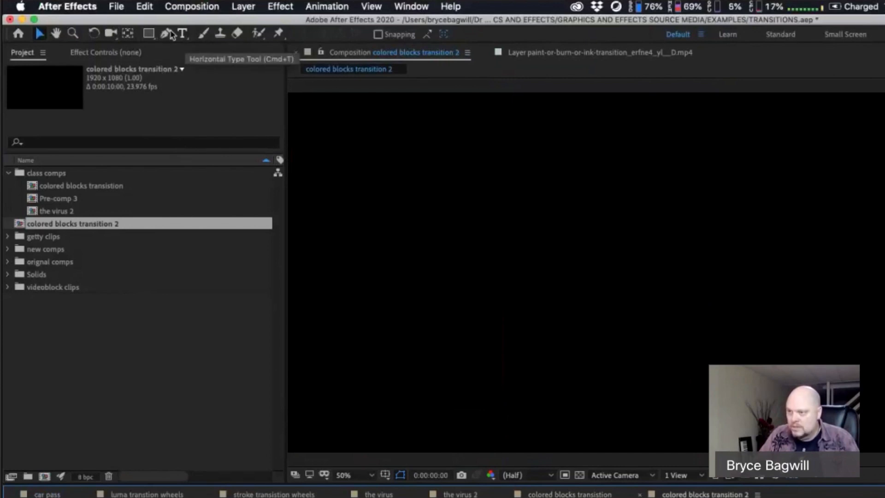
click(148, 35)
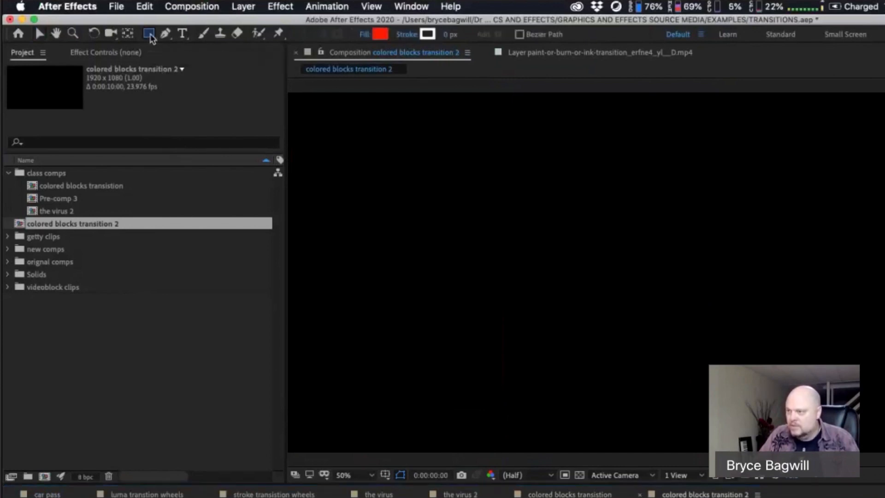
click(381, 35)
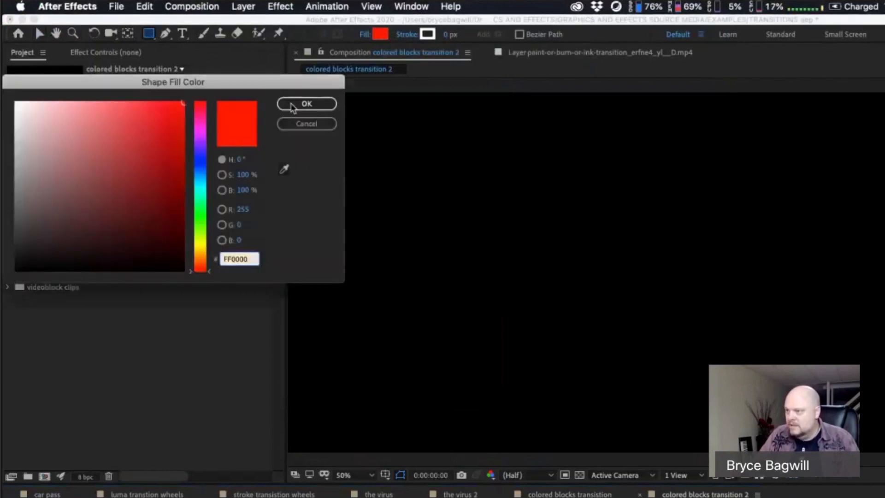
click(308, 103)
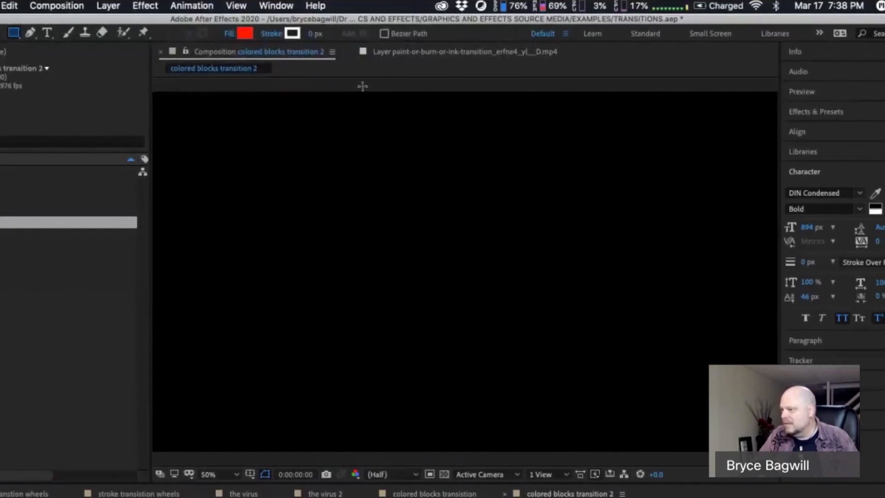
drag(362, 89, 143, 455)
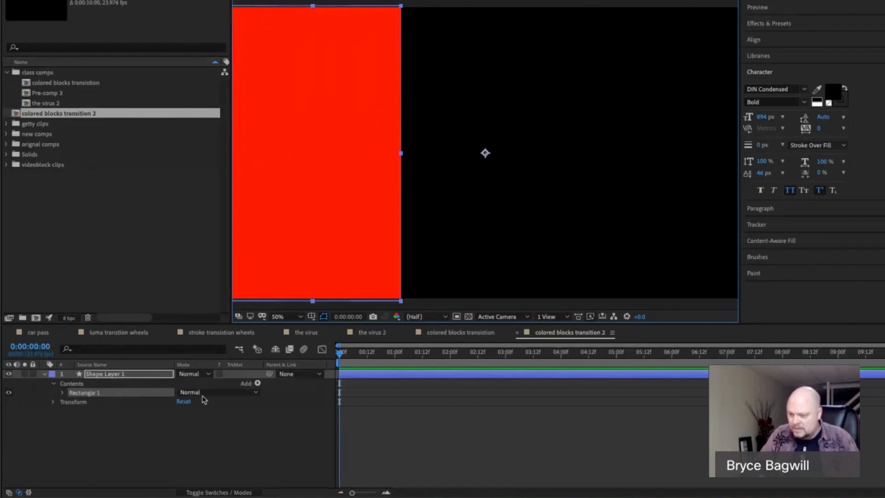
Step: Rename the rectangle's shape layer to "red", collapse its properties and duplicate the layer twice
click(116, 376)
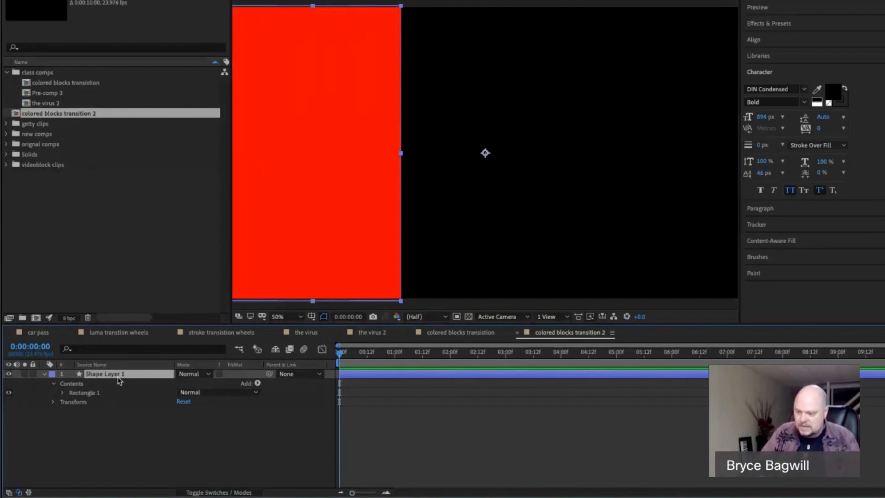
key(Return)
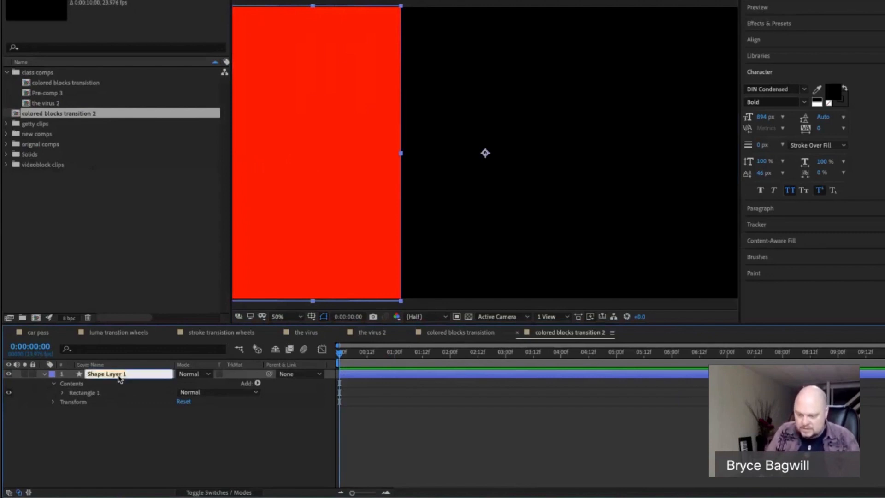
text(red)
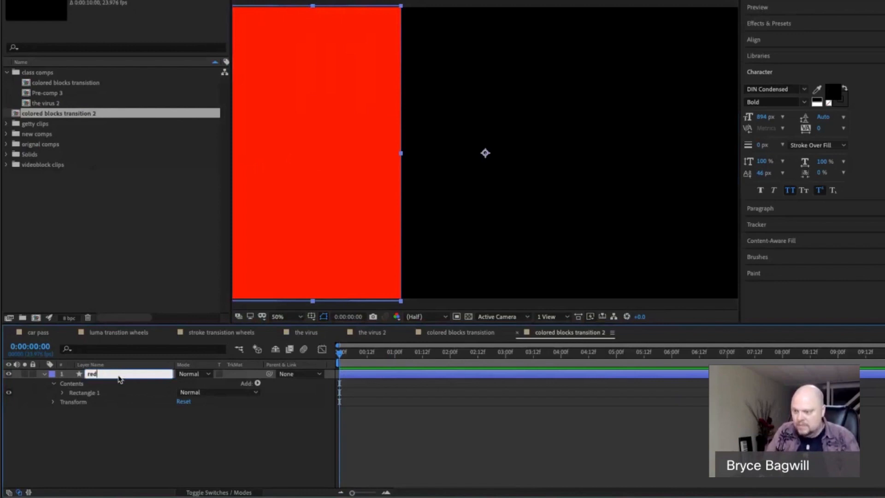
key(Return)
click(44, 374)
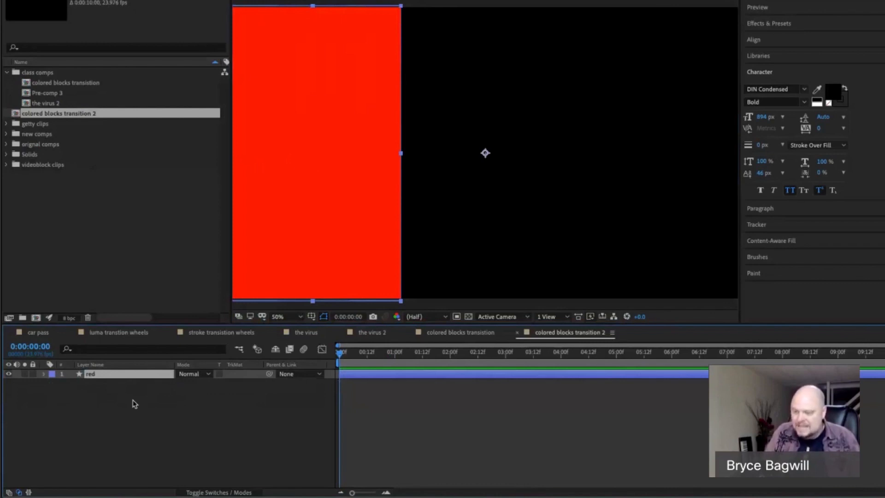
key(ctrl+d)
key(ctrl+d)
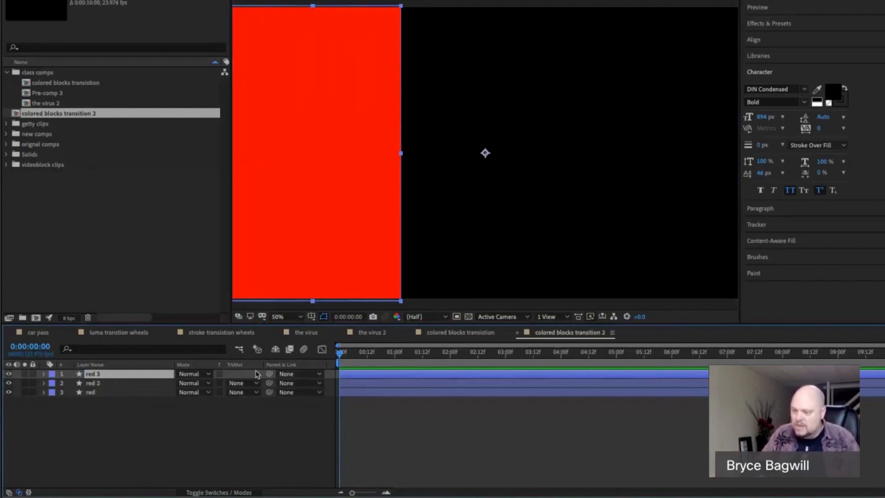
Step: Rename the first duplicate, the red 2 layer, to "green"
click(107, 384)
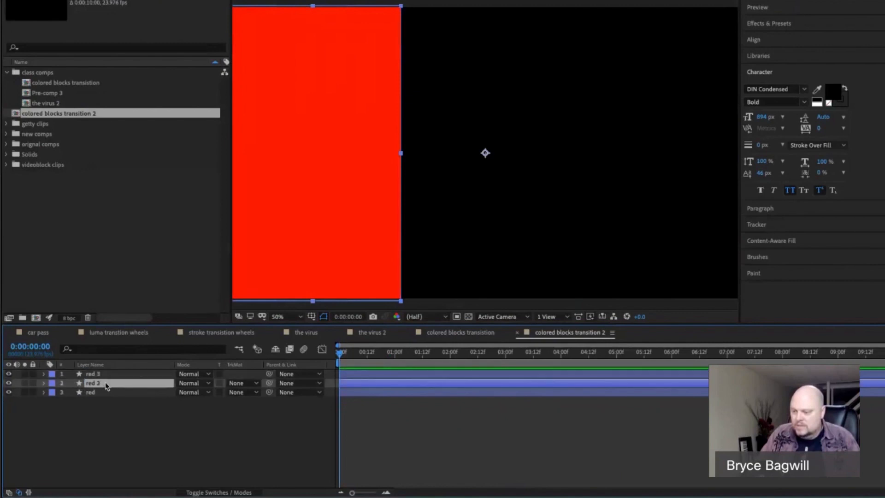
key(Return)
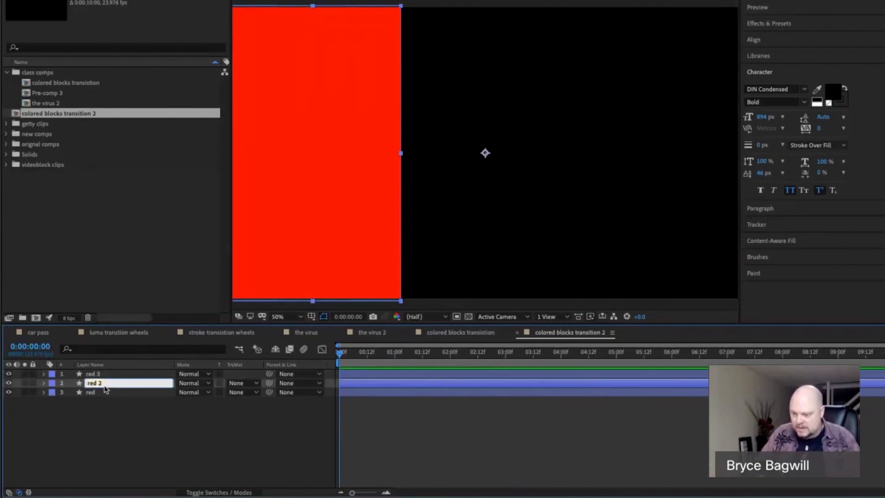
text(green)
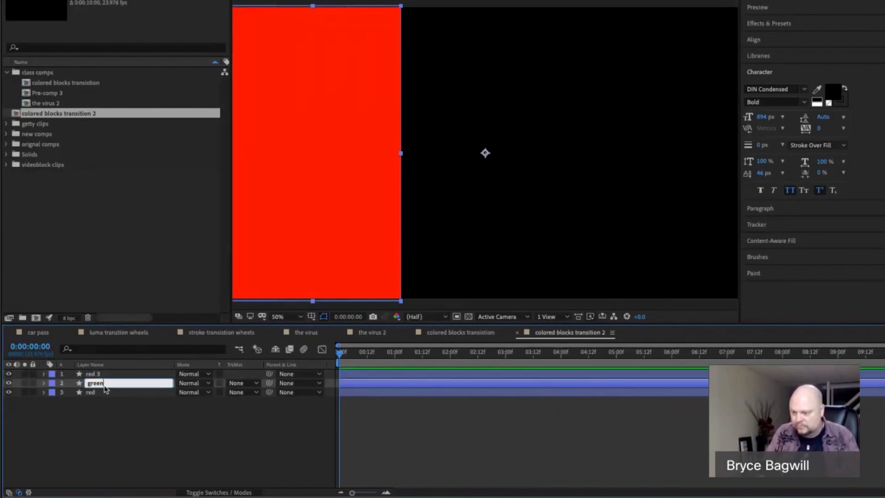
key(Return)
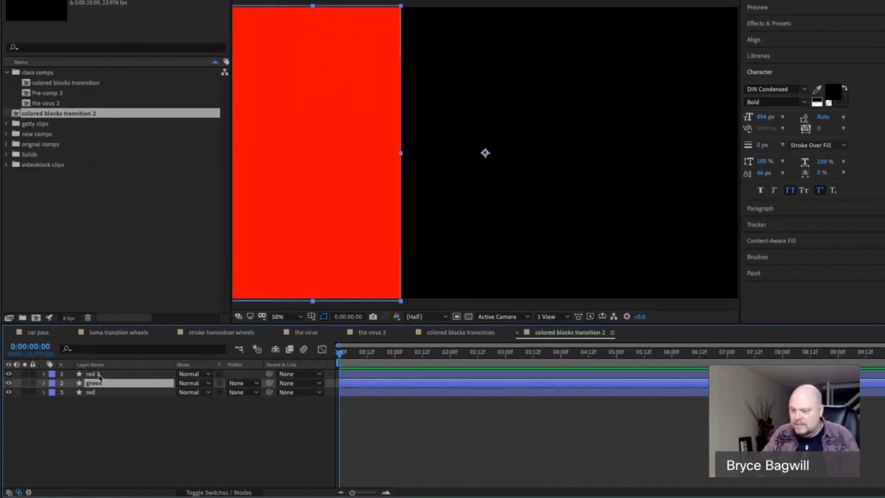
Step: Rename the second duplicate, the red 3 layer, to "blue"
click(101, 377)
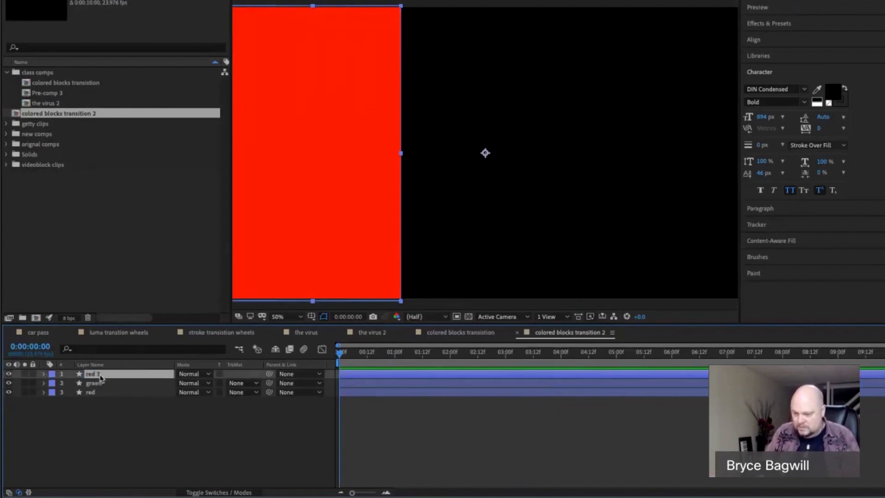
key(Return)
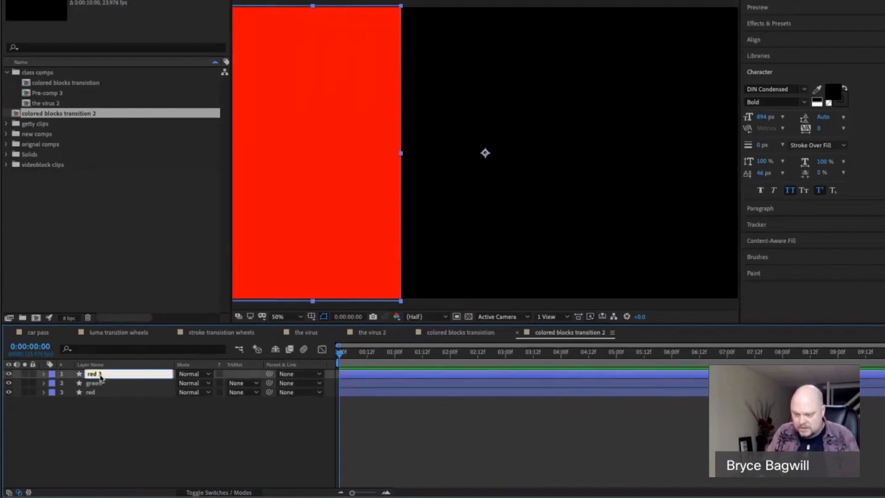
text(g)
text(u)
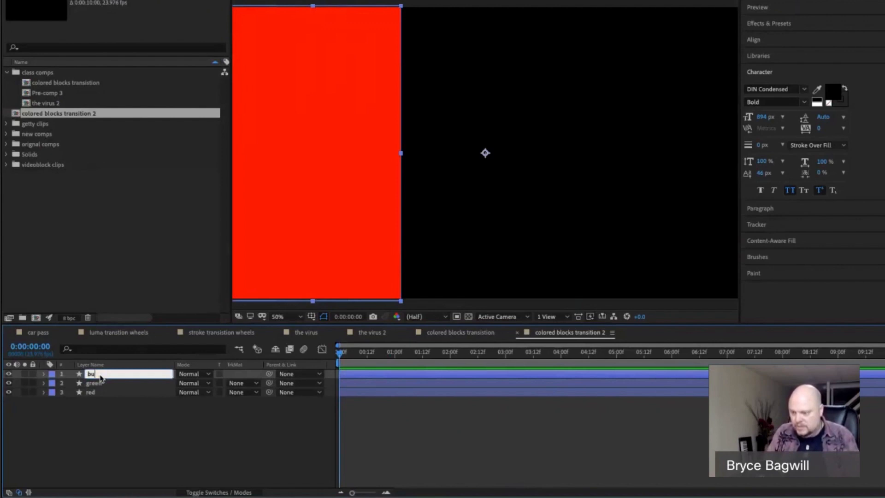
key(BackSpace)
text(lu)
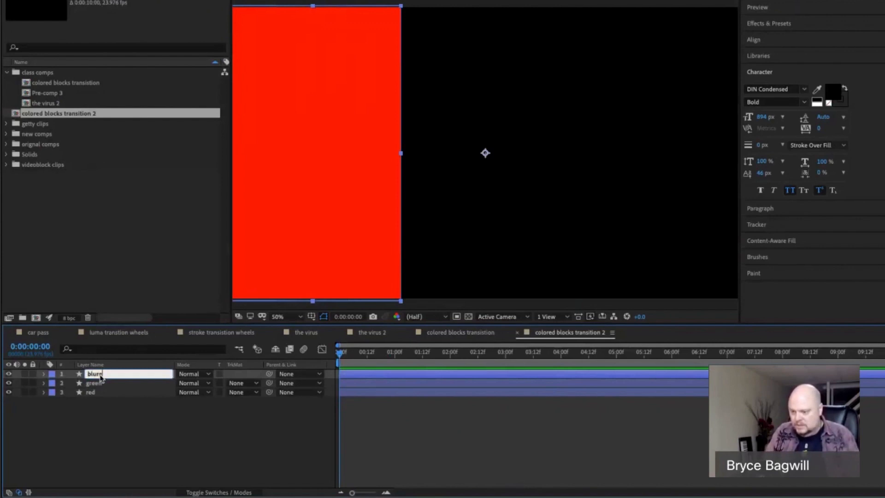
text(e)
key(Return)
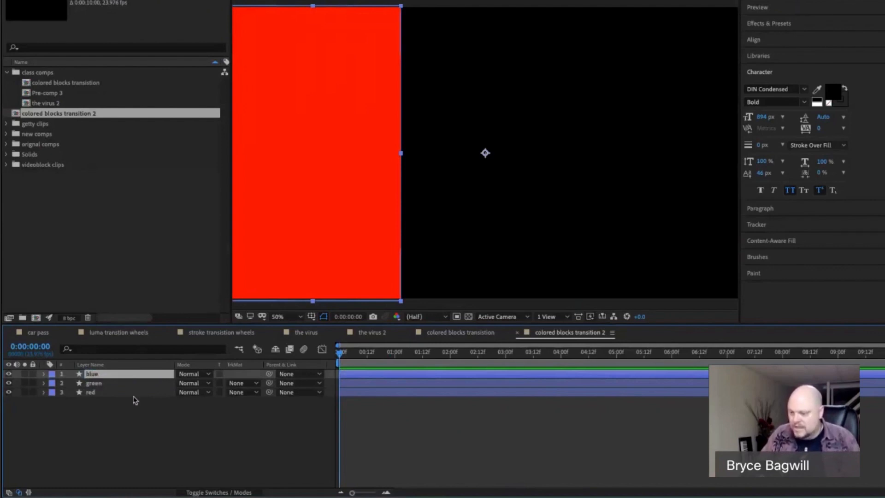
Step: Move the green layer's rectangle into the frame's middle third beside the red one and set its fill to 04FF00
click(94, 384)
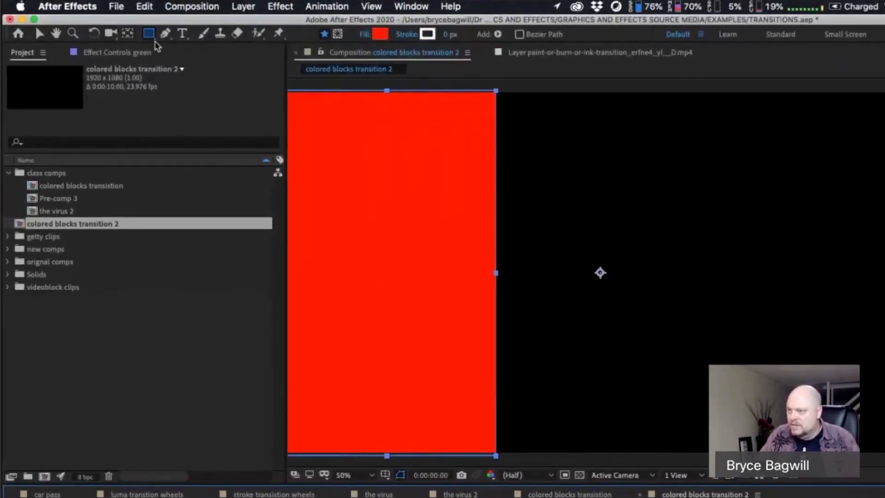
click(38, 34)
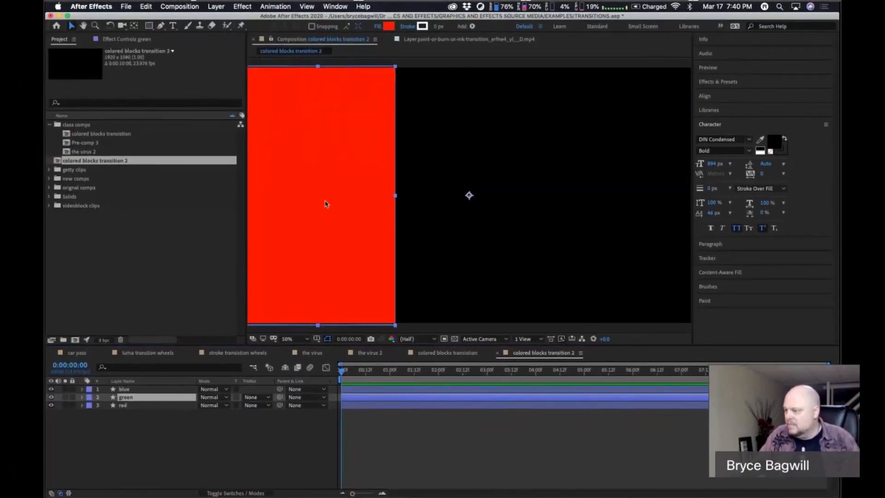
drag(332, 206, 487, 207)
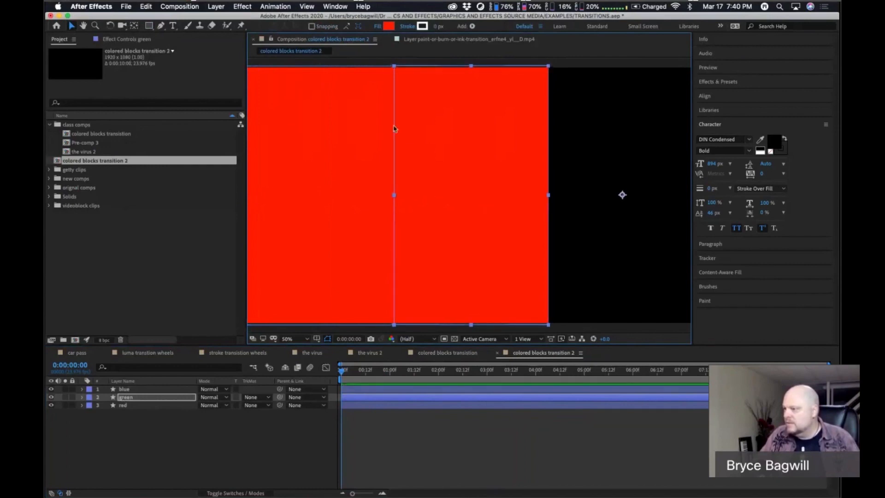
click(388, 27)
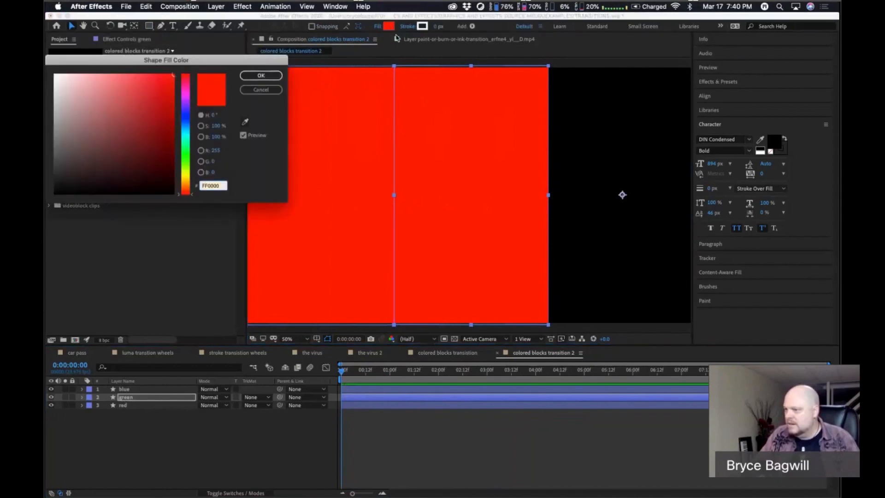
click(185, 157)
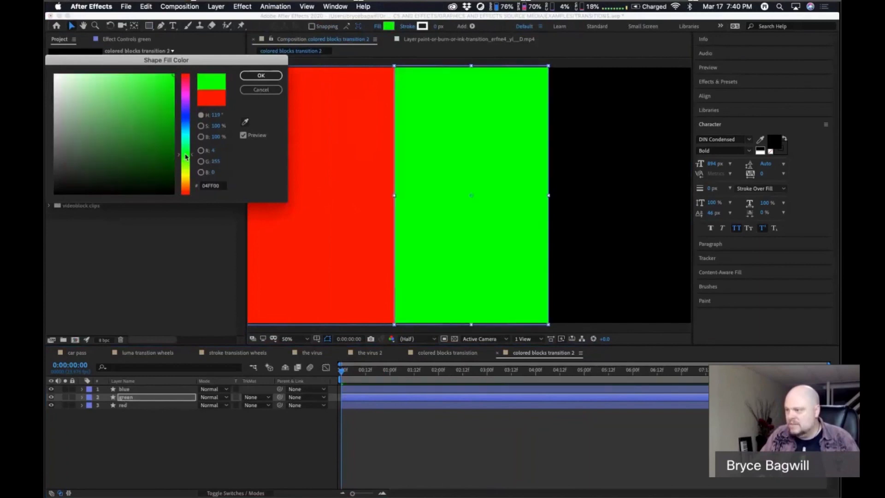
click(259, 77)
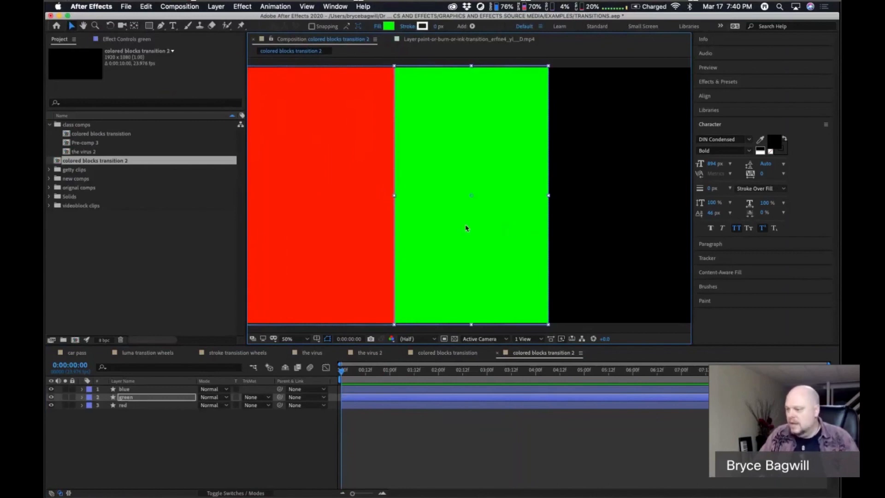
Step: Move the blue layer's rectangle into the remaining third of the frame beside the green one and set its fill to 004AFF
click(160, 390)
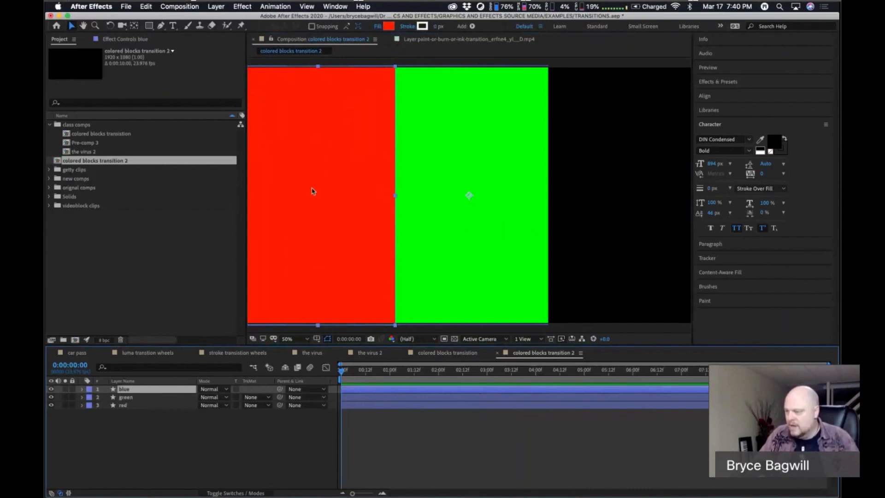
drag(313, 192, 620, 192)
key(Return)
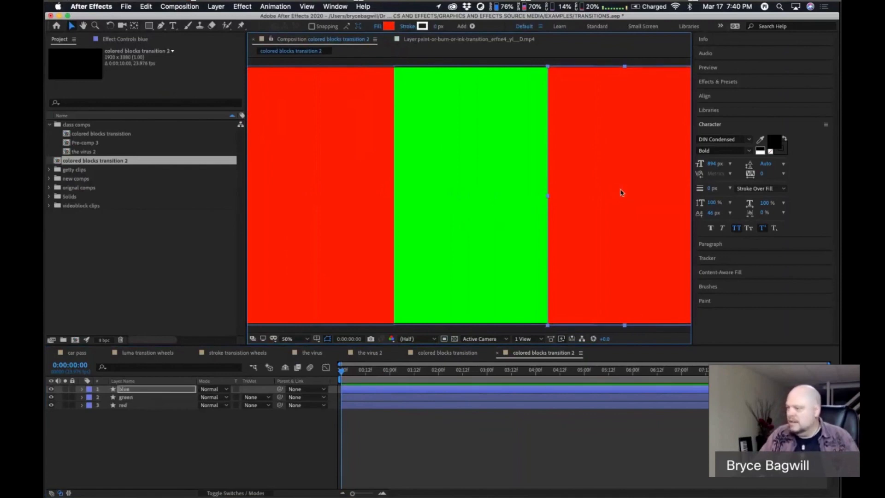
click(388, 26)
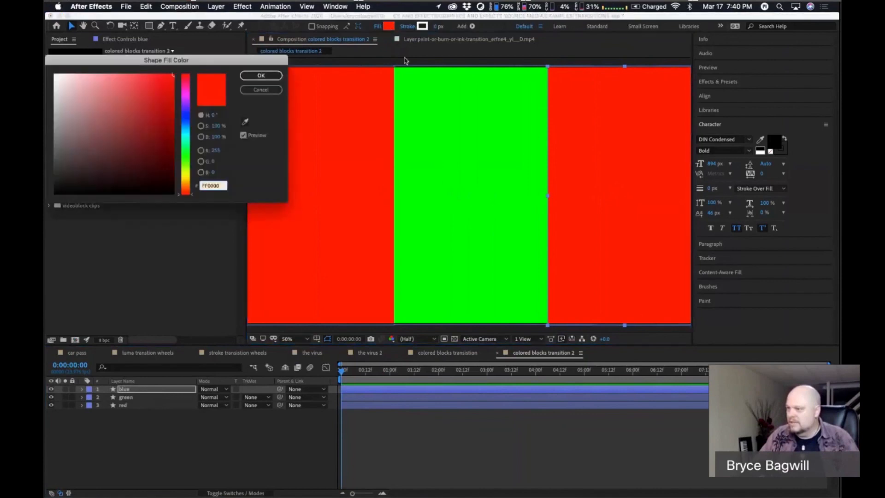
click(184, 121)
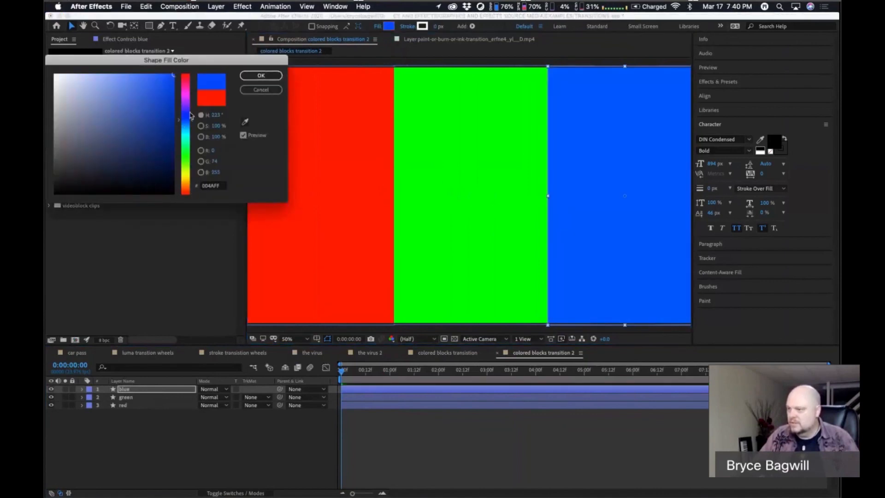
click(261, 76)
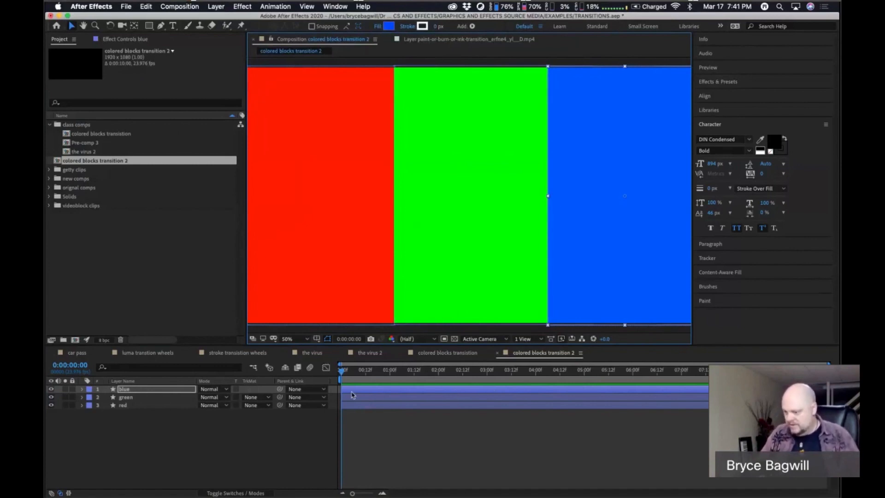
Step: At 0:00:01:00, reveal the Position of the blue, green and red layers and set their first Position keyframes
click(343, 375)
mouse_move(344, 375)
mouse_down()
mouse_move(389, 376)
mouse_move(342, 376)
mouse_up()
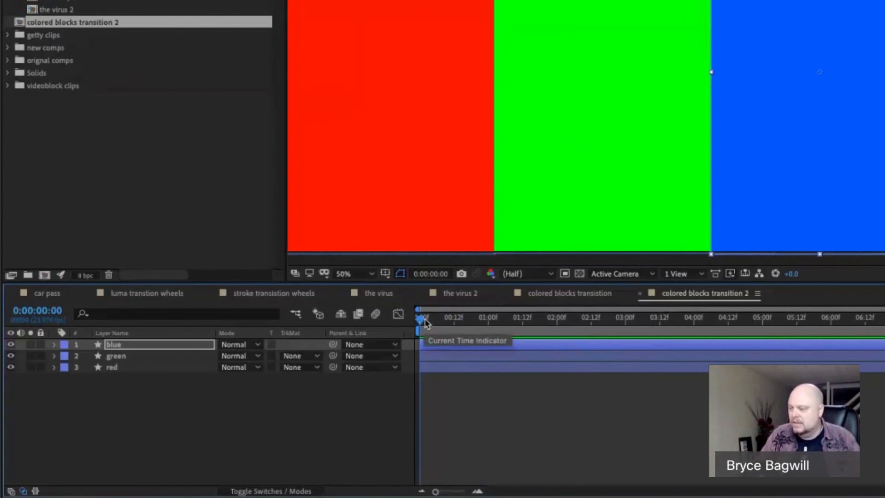
drag(425, 323, 488, 322)
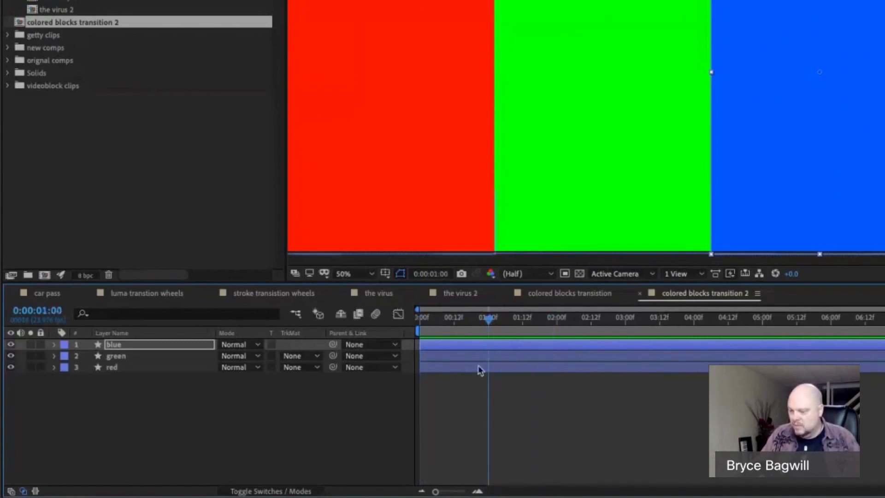
click(180, 389)
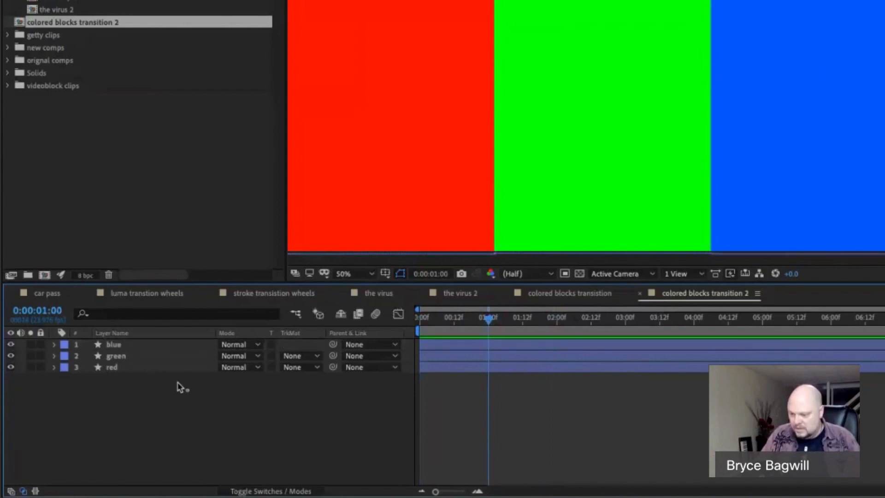
drag(180, 388, 135, 347)
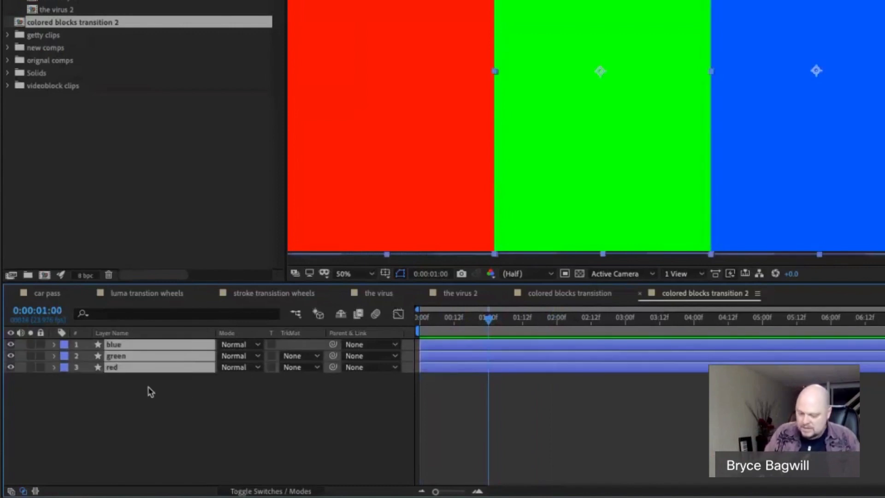
key(p)
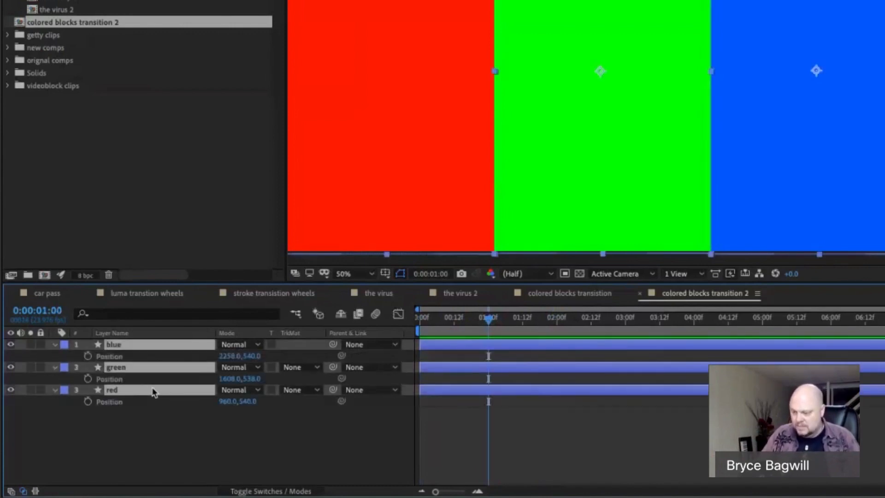
click(88, 357)
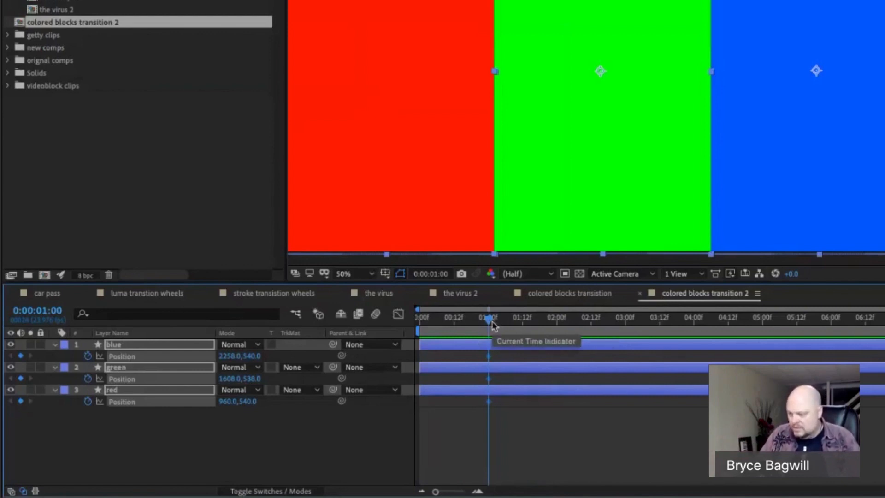
Step: Add Position keyframes with the same values to all three layers at 0:00:02:00
drag(493, 325, 528, 330)
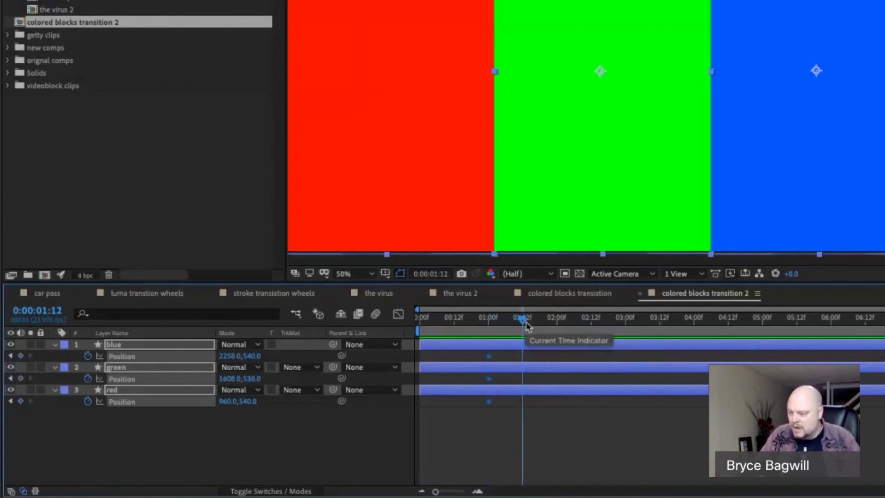
drag(524, 322, 558, 323)
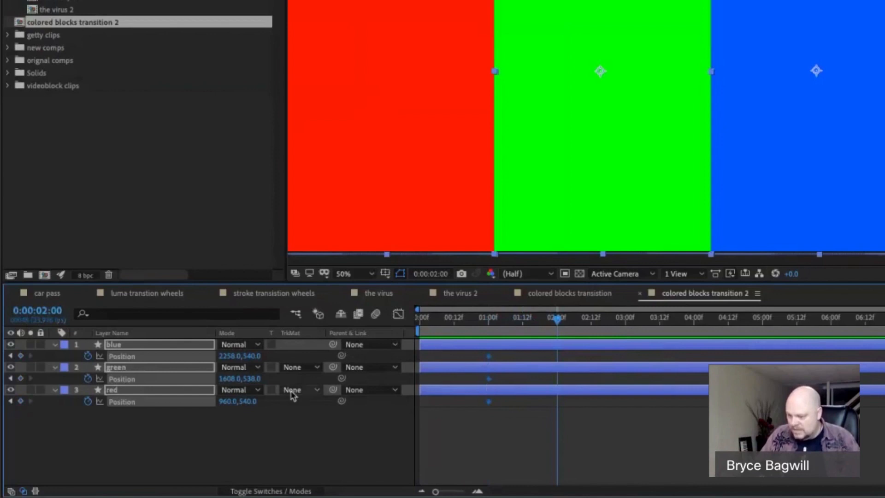
click(21, 401)
click(21, 379)
click(21, 355)
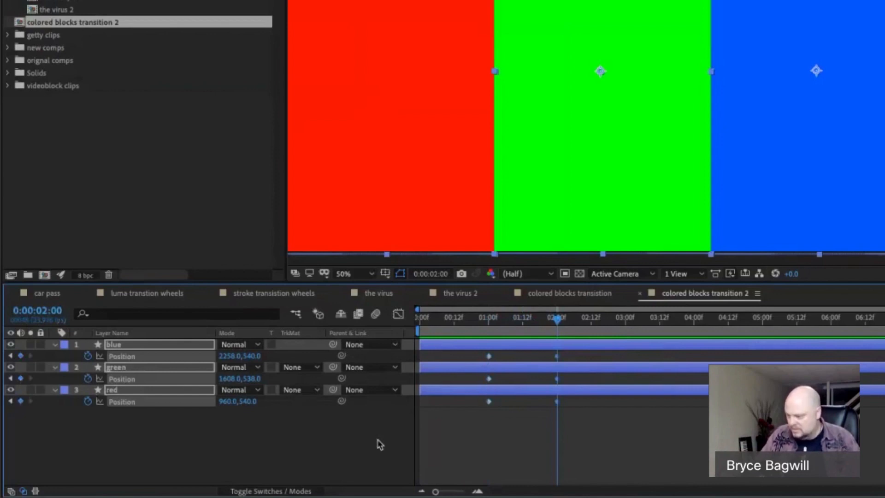
Step: At 0:00:00:00, keyframe all three layers' Position and shift them together above the frame, with blue and red at Y -574
drag(494, 322, 558, 333)
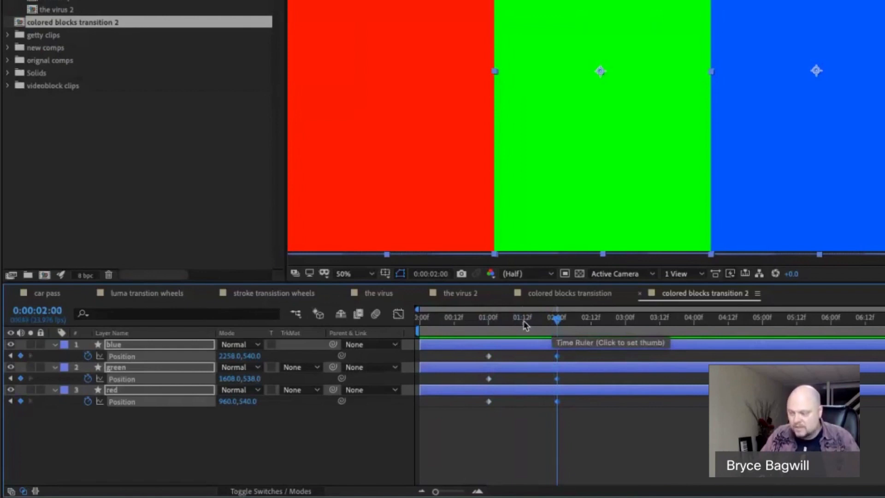
drag(534, 324, 400, 323)
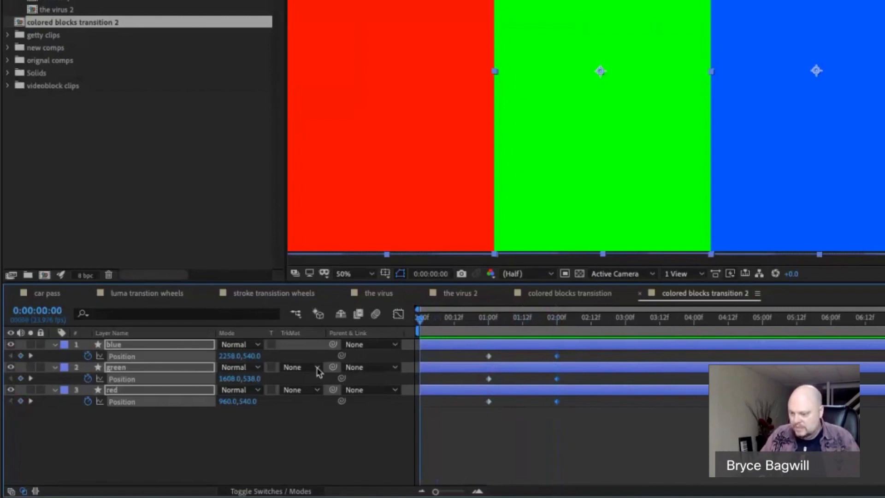
click(21, 356)
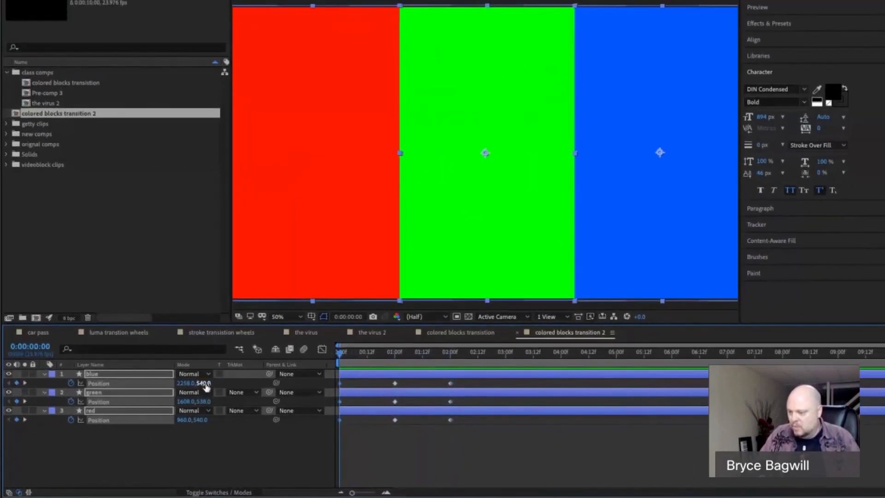
drag(206, 383, 0, 385)
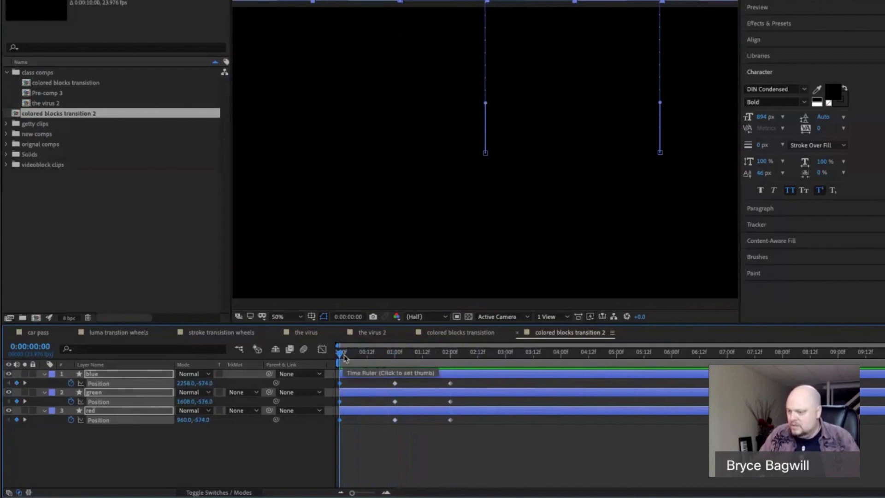
Step: At 0:00:03:00, add Position keyframes to all three layers and shift them together below the frame
drag(346, 359, 506, 370)
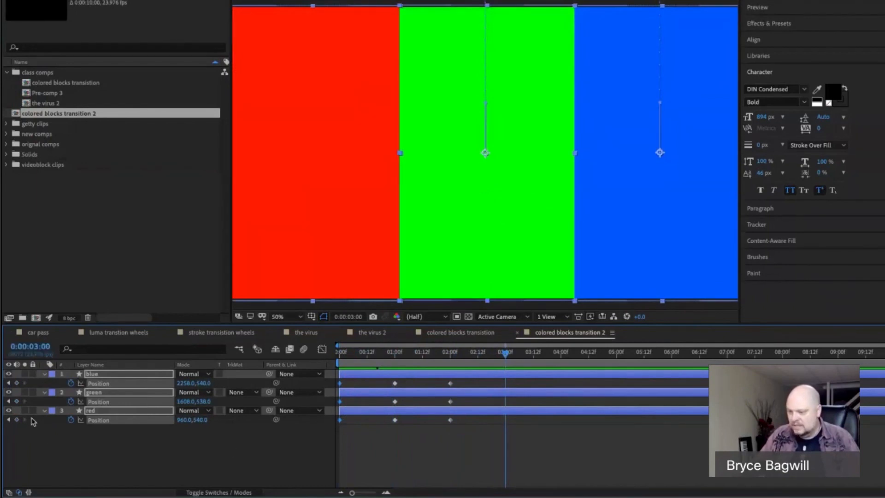
click(17, 420)
click(16, 383)
click(17, 401)
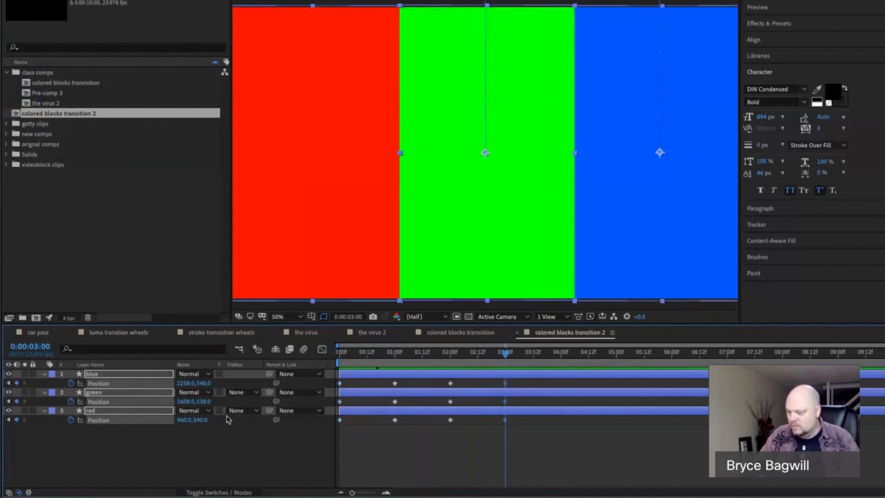
drag(205, 387, 822, 420)
Step: Stagger the layers in time so green starts at about frame 6 and blue at about frame 14
drag(473, 358, 407, 378)
click(360, 442)
click(374, 376)
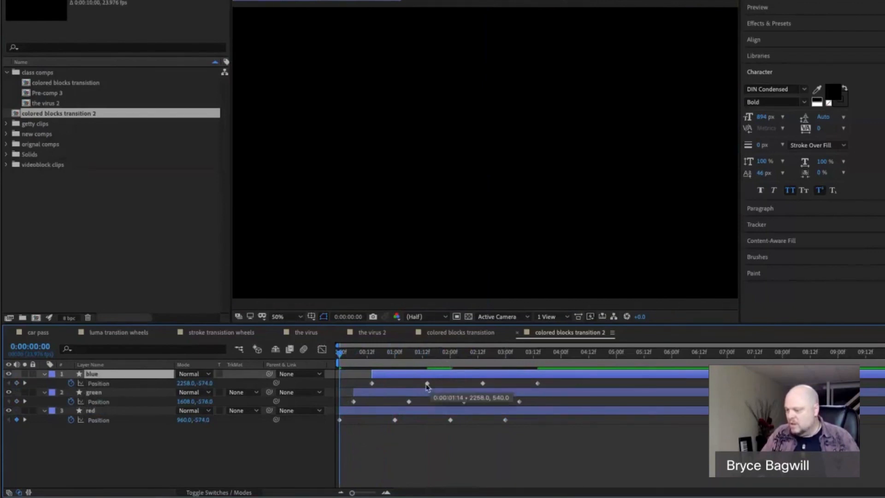
Step: Try a wider stagger with green starting at about frame 19 and blue at about 0:00:01:02, and scrub through the overlap
drag(427, 387, 480, 395)
click(464, 358)
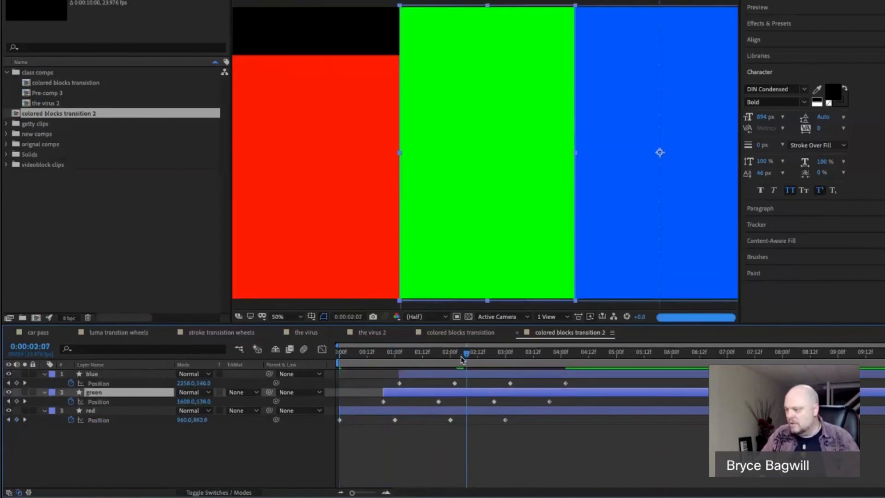
mouse_move(463, 359)
mouse_down()
mouse_move(441, 359)
mouse_move(454, 360)
mouse_up()
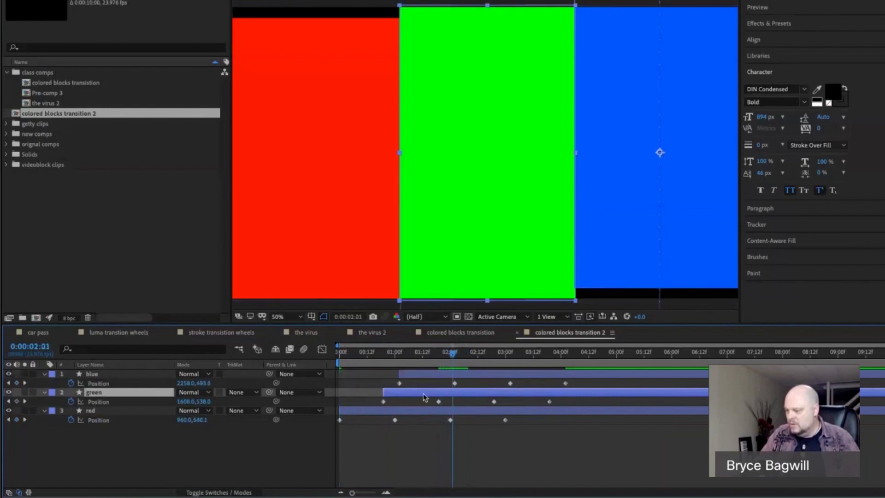
Step: Try a medium stagger with green starting at about frame 11 and blue at about frame 22, and scrub through the animation
drag(424, 398, 454, 395)
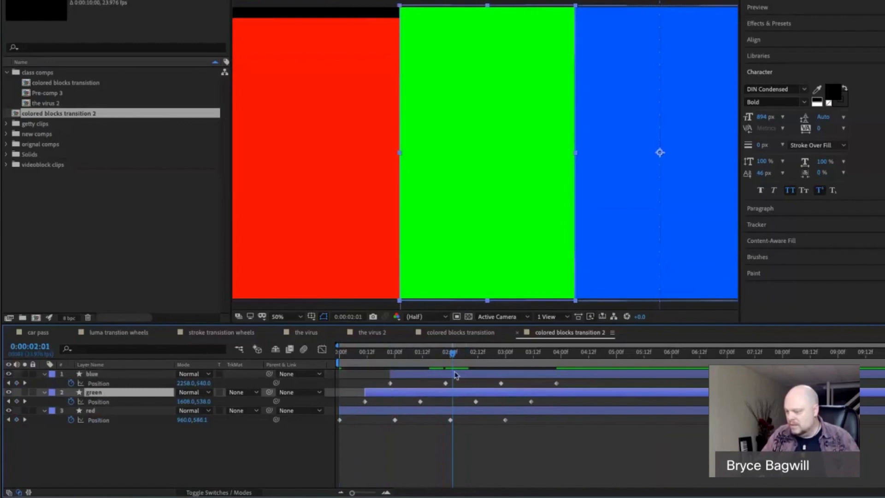
click(447, 357)
drag(447, 358, 500, 362)
Step: Tighten the stagger in colored blocks transition 2 so green starts at about frame 5 and blue at about frame 12
drag(421, 397, 405, 379)
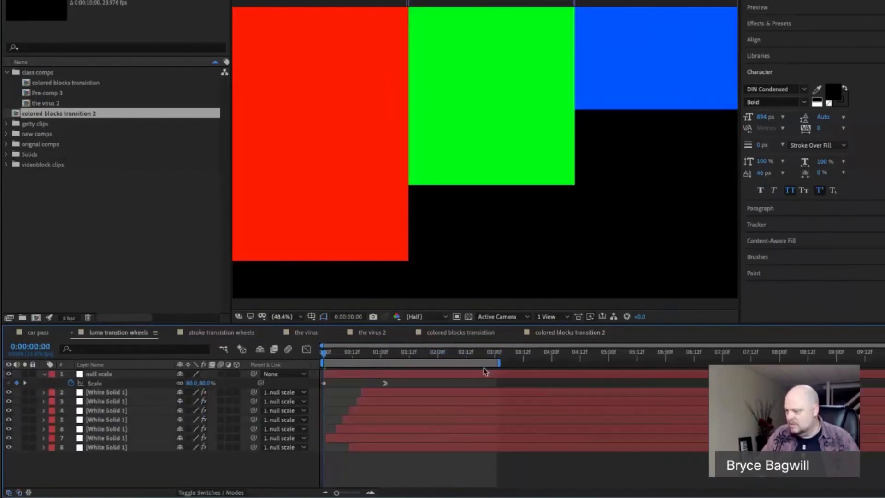
click(560, 332)
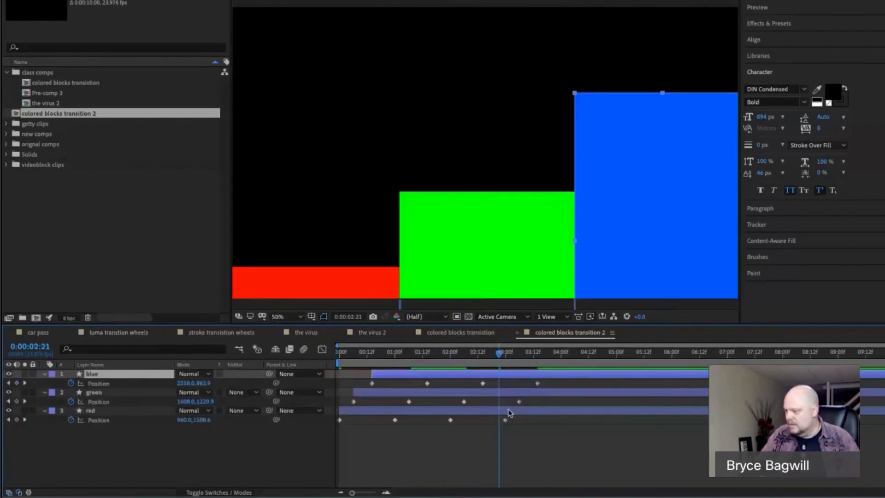
drag(486, 376, 483, 378)
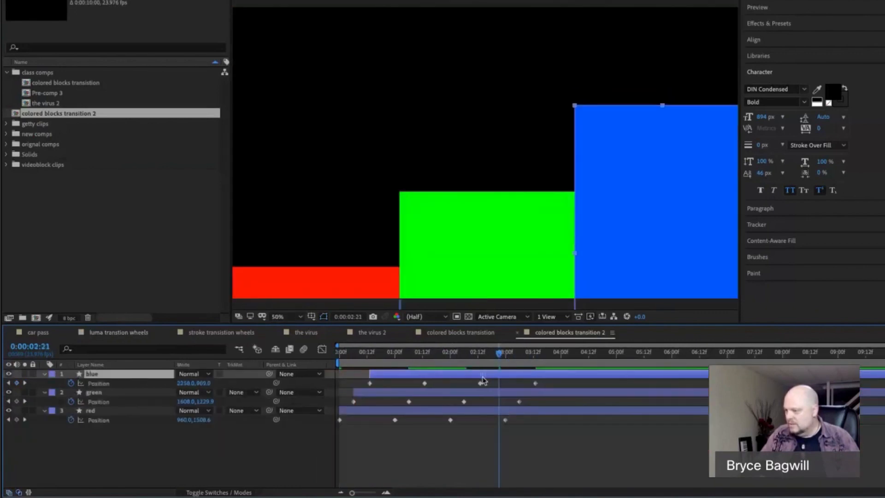
click(458, 392)
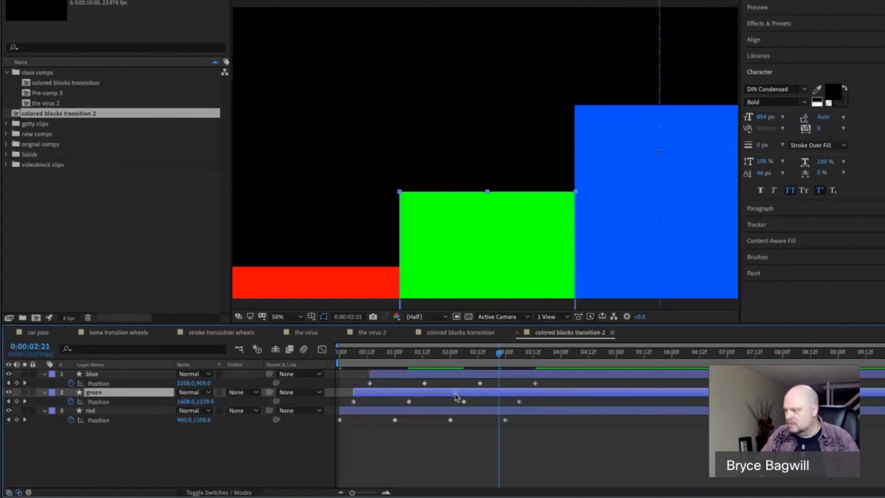
drag(460, 376, 461, 396)
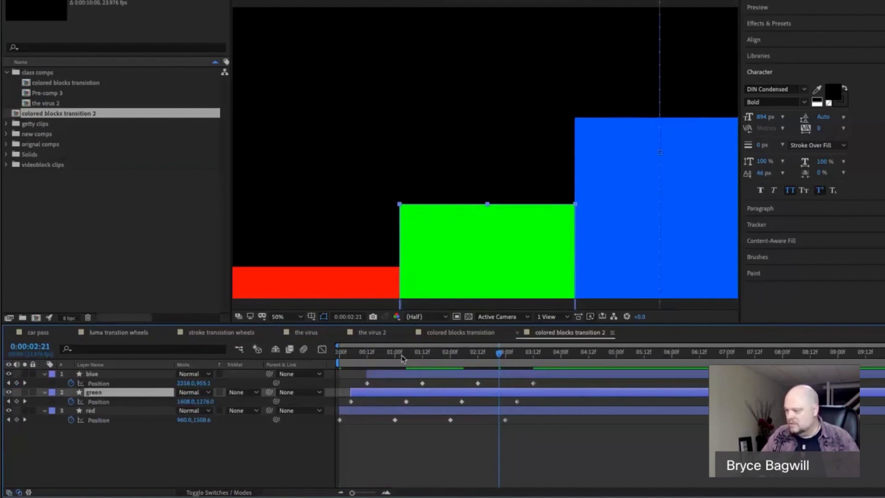
Step: Preview the animation from the start, end the work area at 0:00:05:00, and play back the shortened range
click(360, 353)
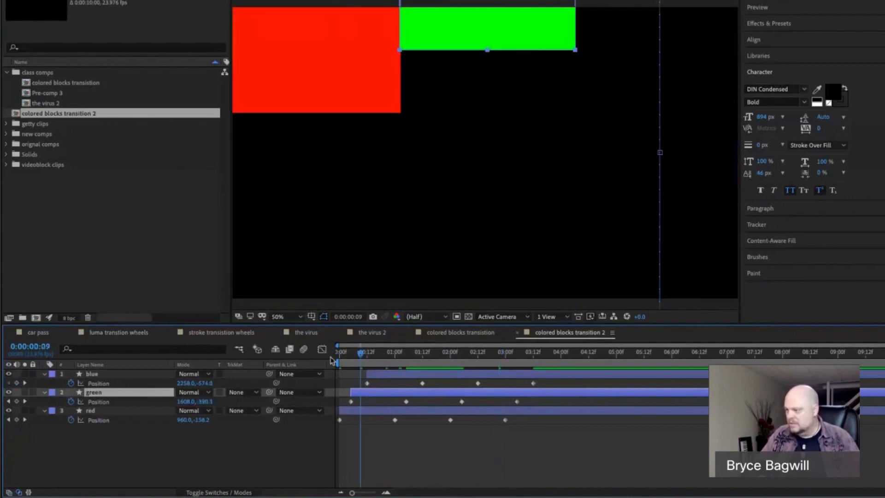
drag(340, 355, 312, 364)
key(space)
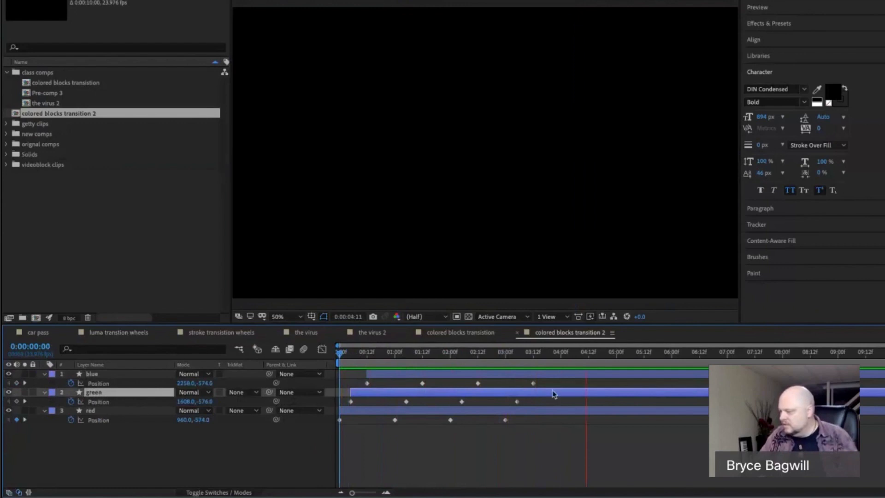
click(585, 360)
drag(585, 361, 618, 360)
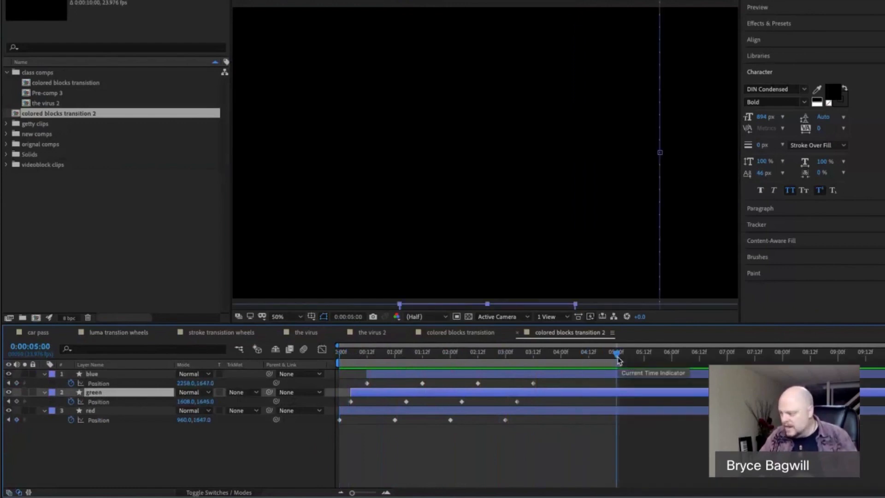
key(n)
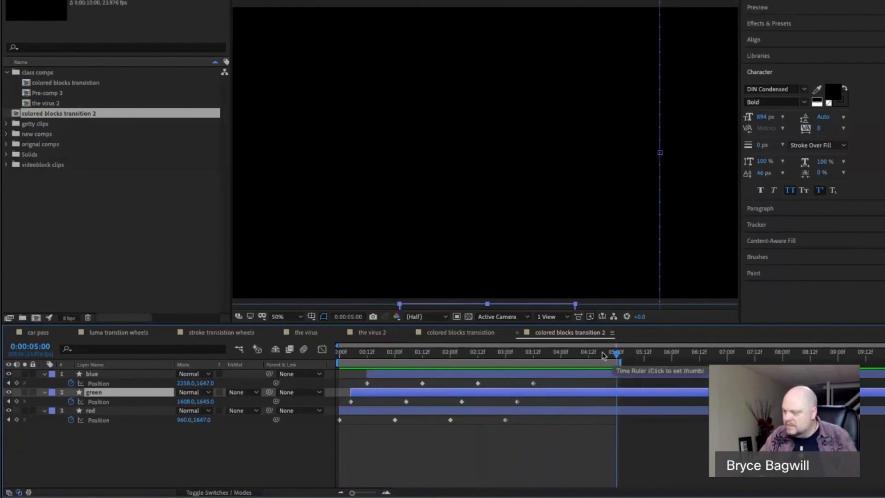
key(space)
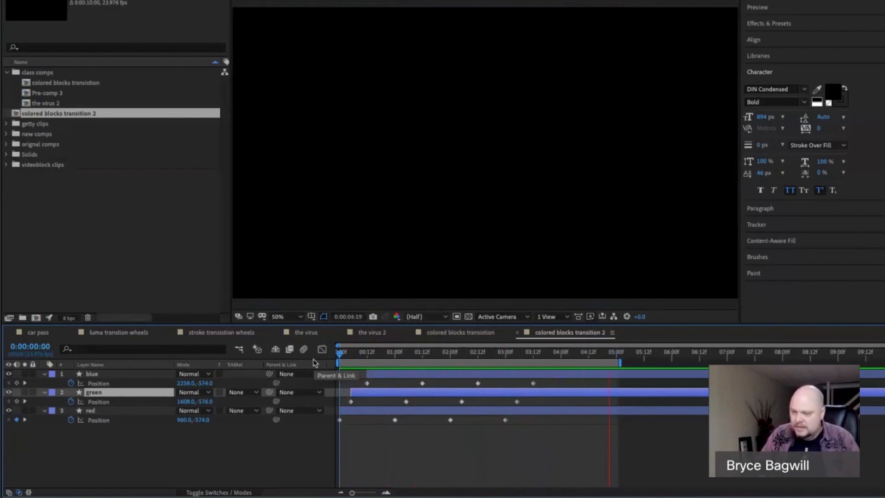
Step: Shift the green layer to start at about frame 6 and preview the revised stagger
click(325, 374)
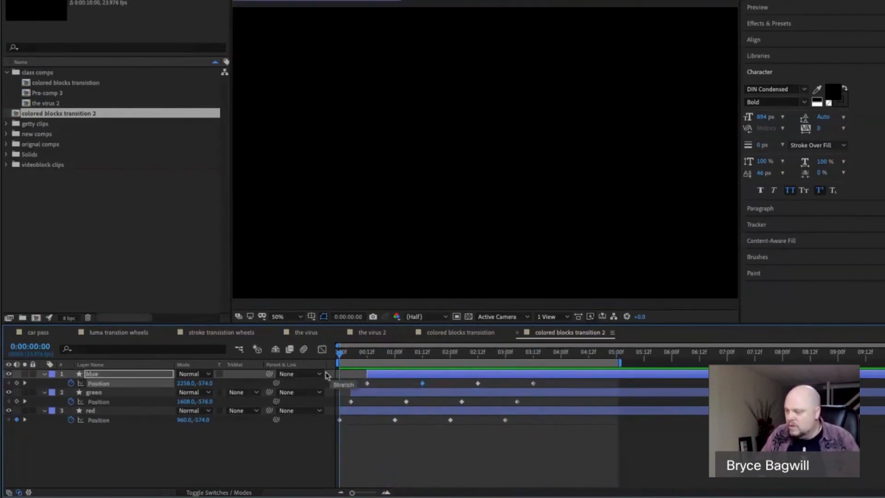
click(316, 446)
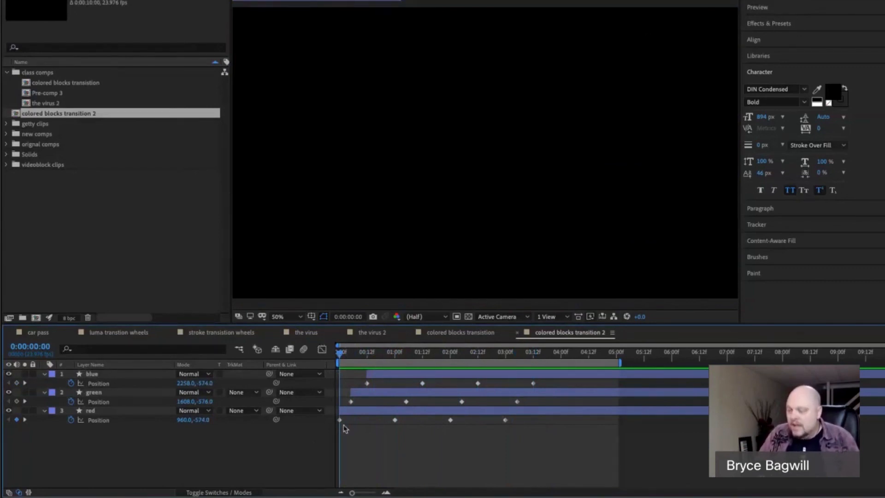
click(350, 359)
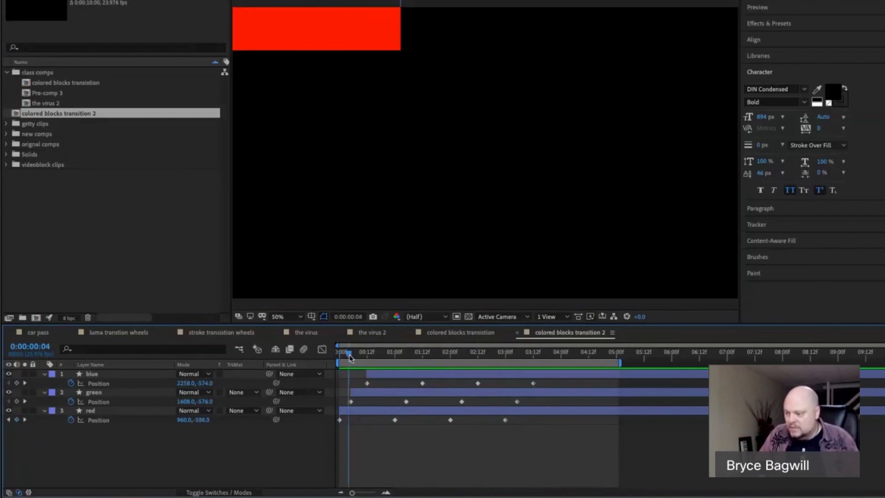
drag(349, 358, 326, 361)
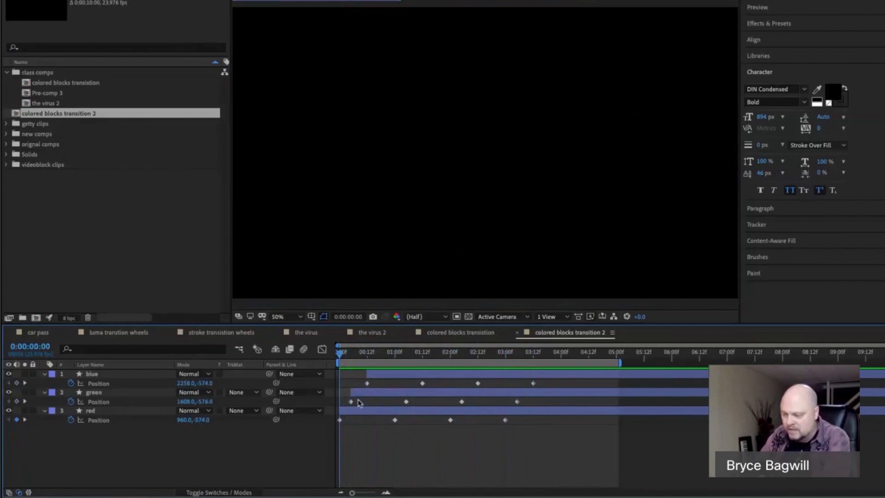
drag(368, 395, 371, 397)
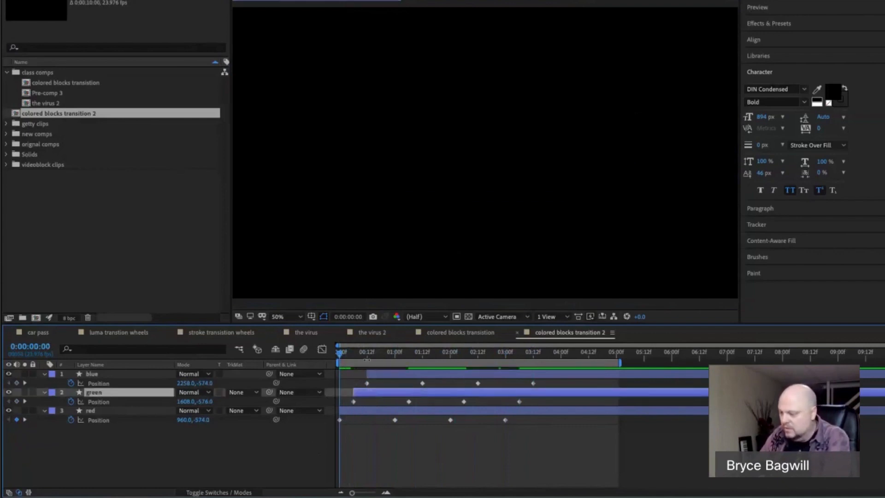
key(space)
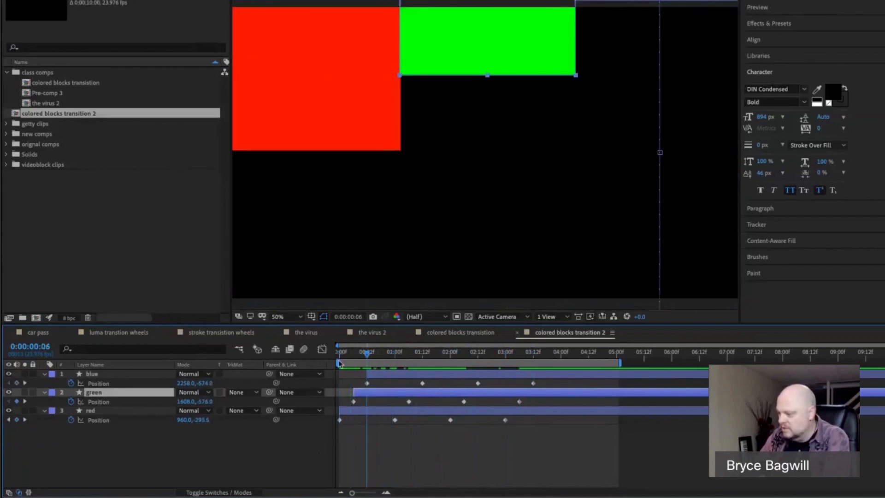
key(space)
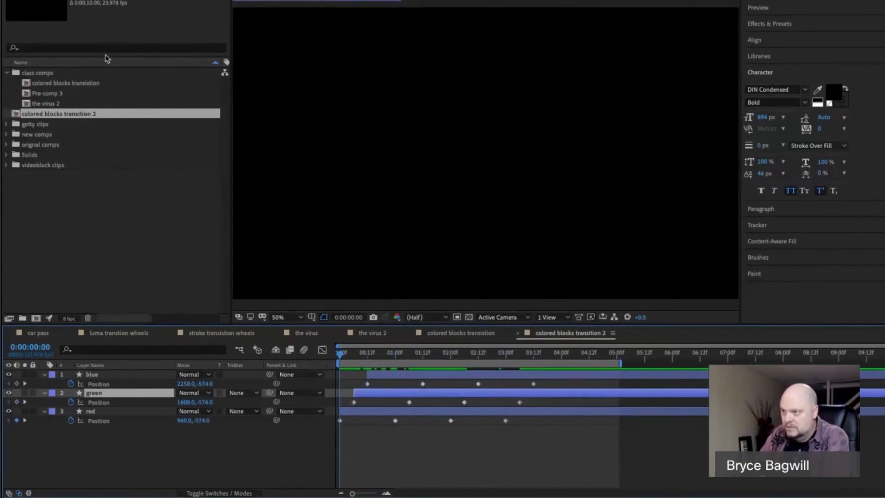
Step: Add colored blocks transition 2 to the render queue and remove the finished luma and stroke transition wheels renders
click(114, 4)
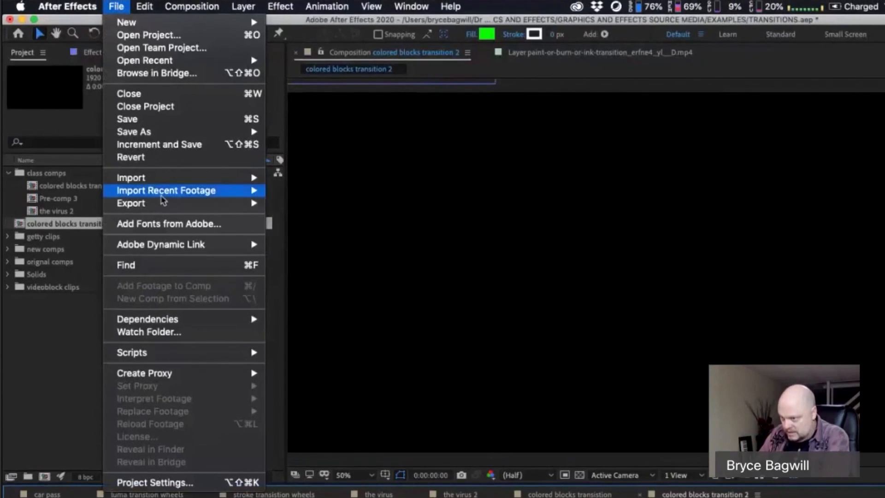
mouse_move(162, 202)
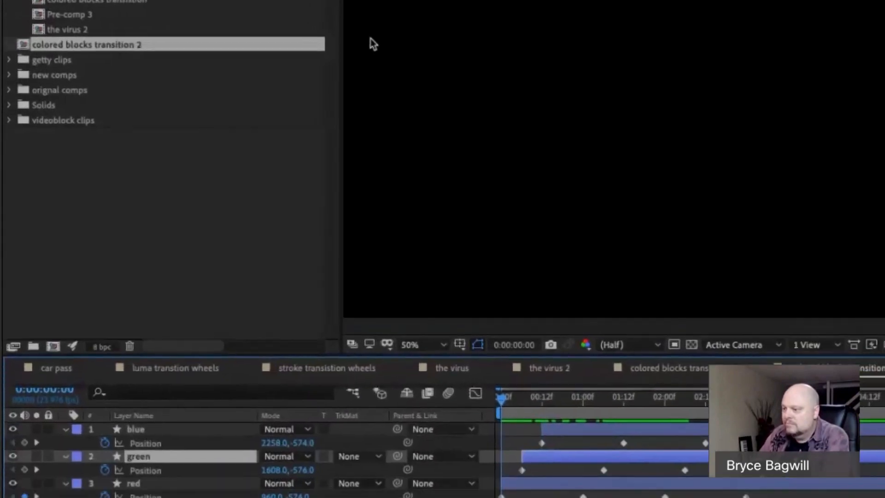
key(ctrl+m)
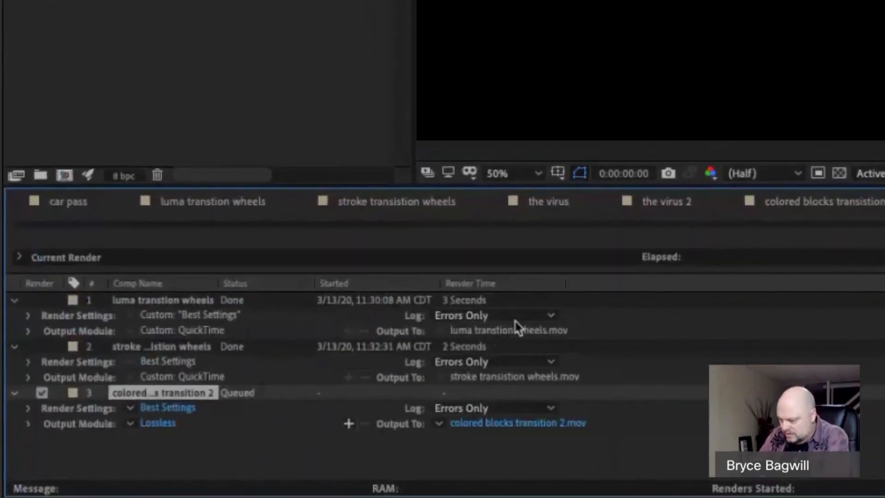
click(541, 302)
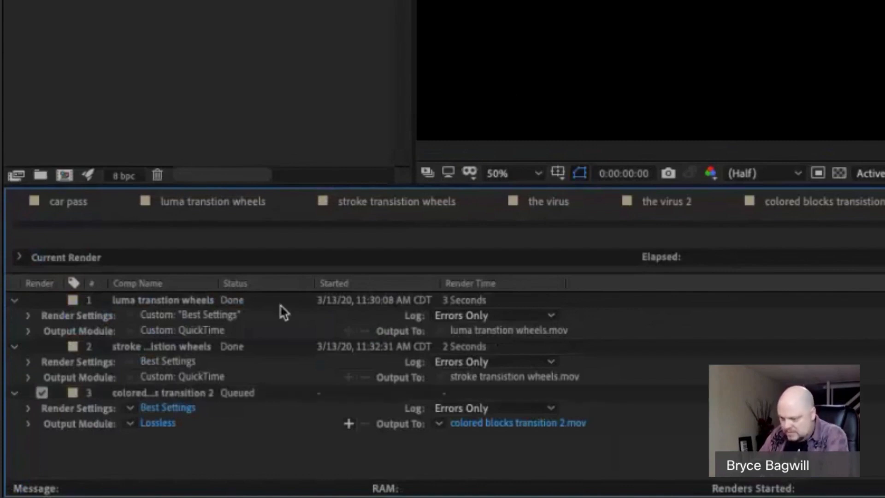
click(183, 306)
key(Delete)
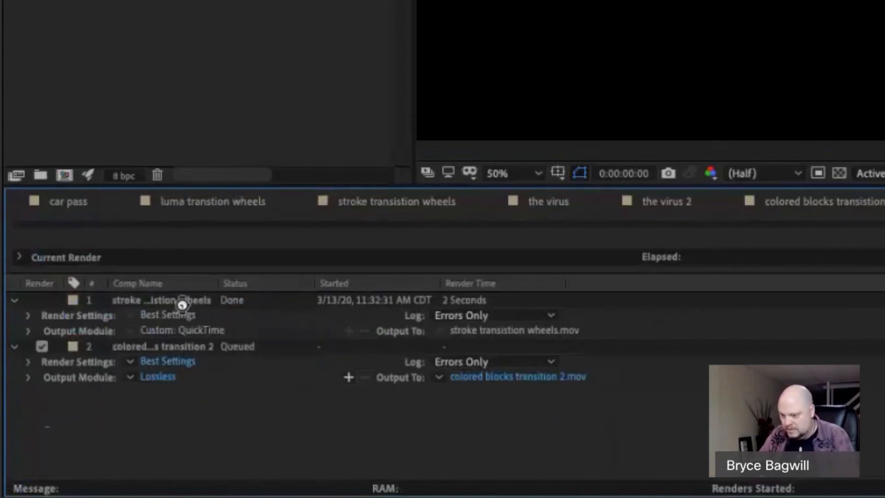
click(183, 305)
key(Delete)
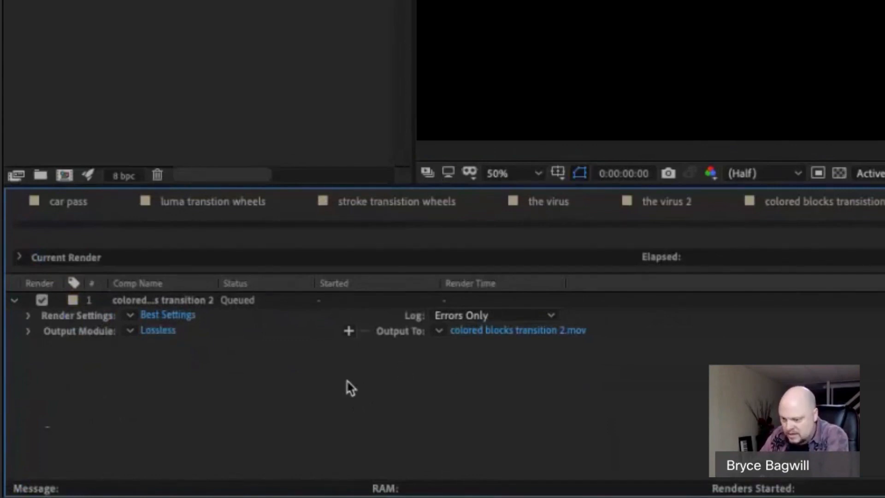
Step: Accept render settings of Best quality, Full resolution and Work Area Only, and choose QuickTime as the output module's format
click(169, 316)
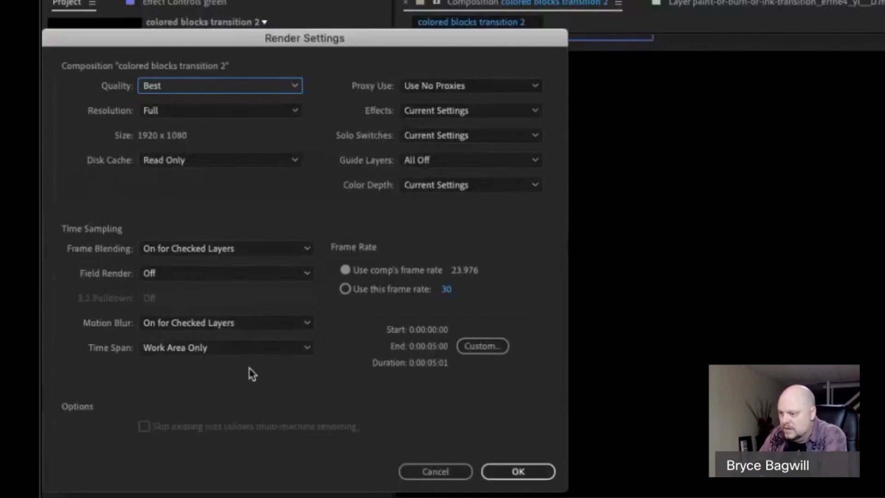
click(519, 471)
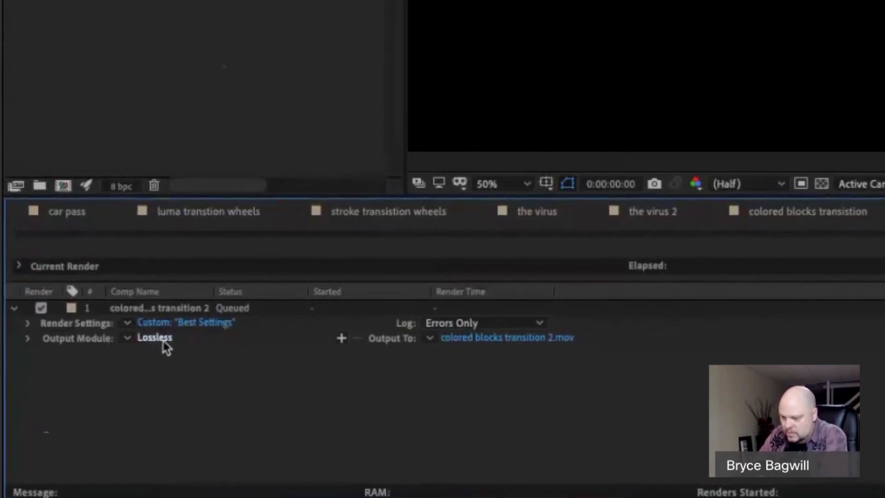
click(164, 344)
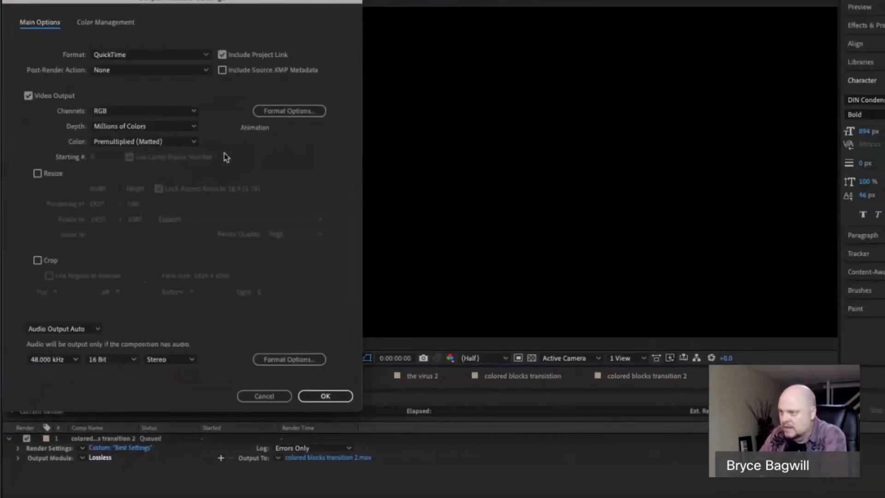
drag(219, 2, 554, 59)
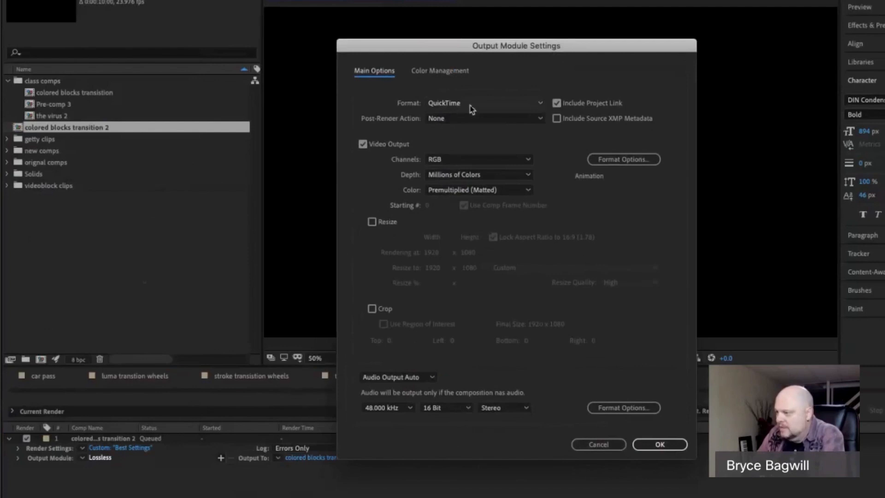
click(541, 104)
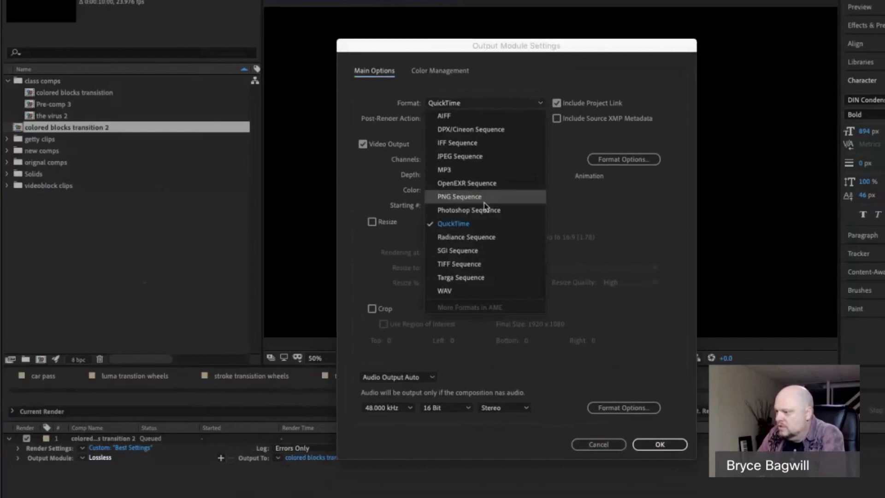
click(475, 224)
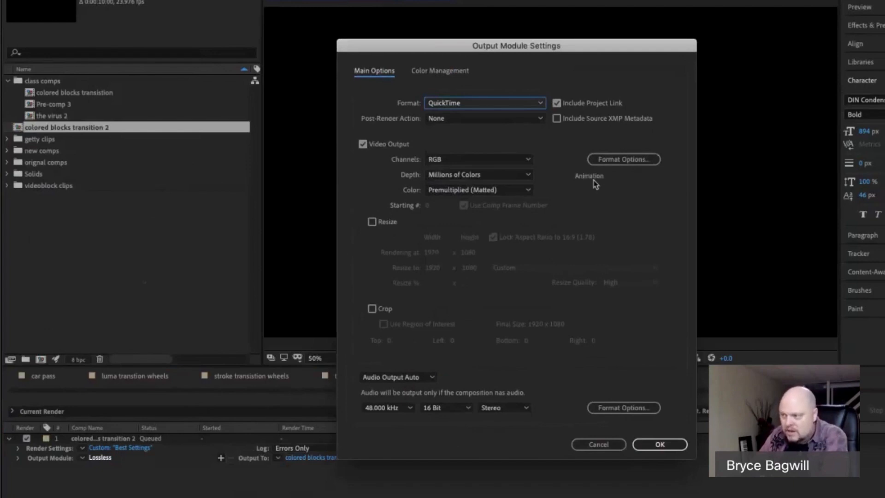
Step: Set the QuickTime video codec to Apple ProRes 4444 in the output module's video format options
drag(536, 48, 513, 40)
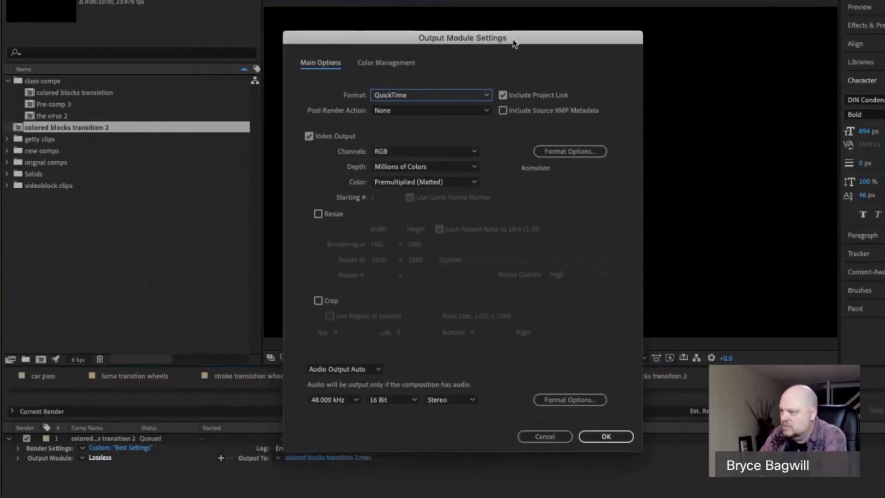
click(562, 152)
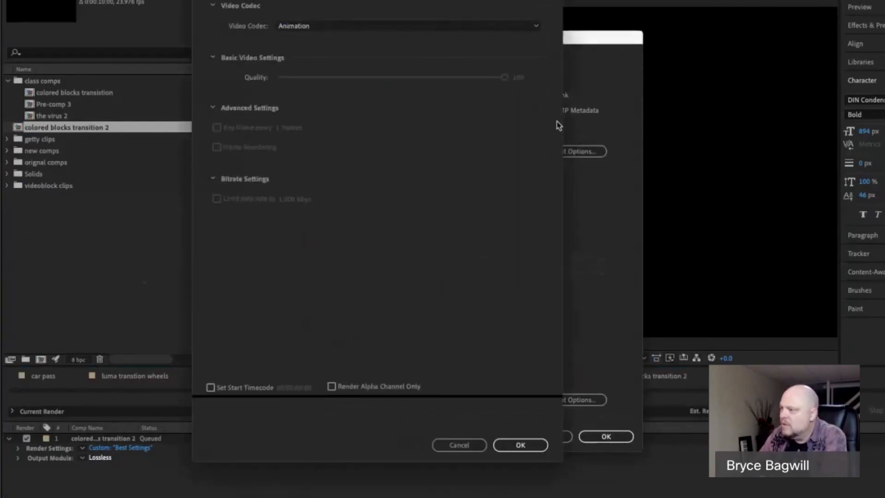
click(537, 29)
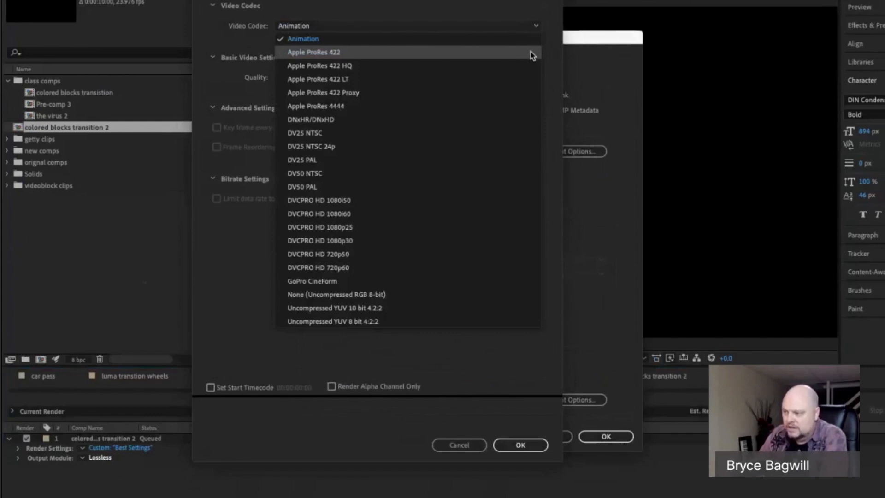
click(349, 107)
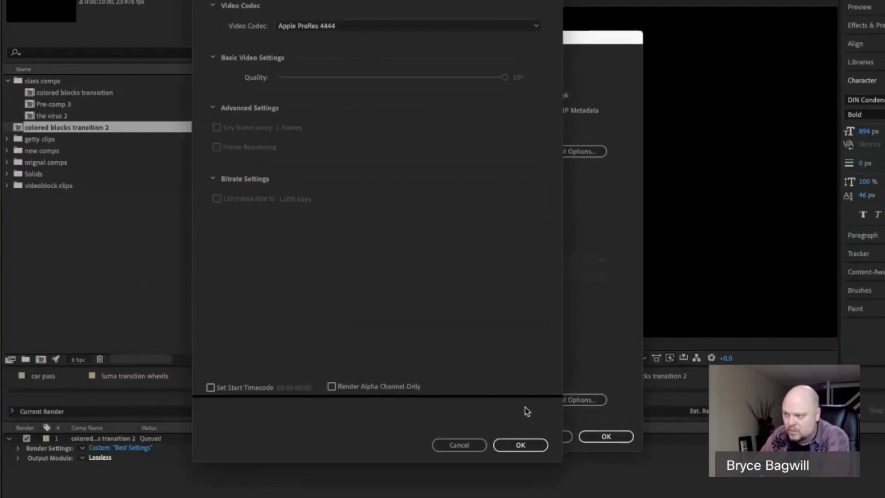
click(521, 446)
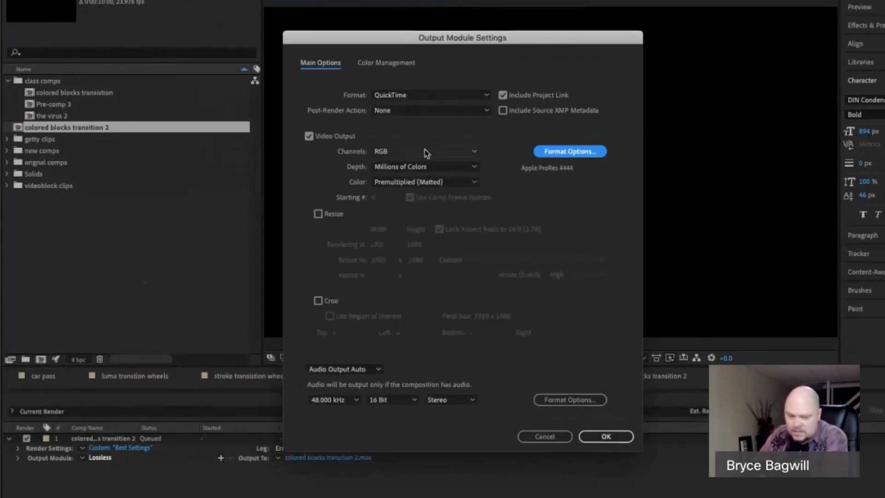
Step: Set the output channels to RGB + Alpha and accept the output module settings
click(402, 156)
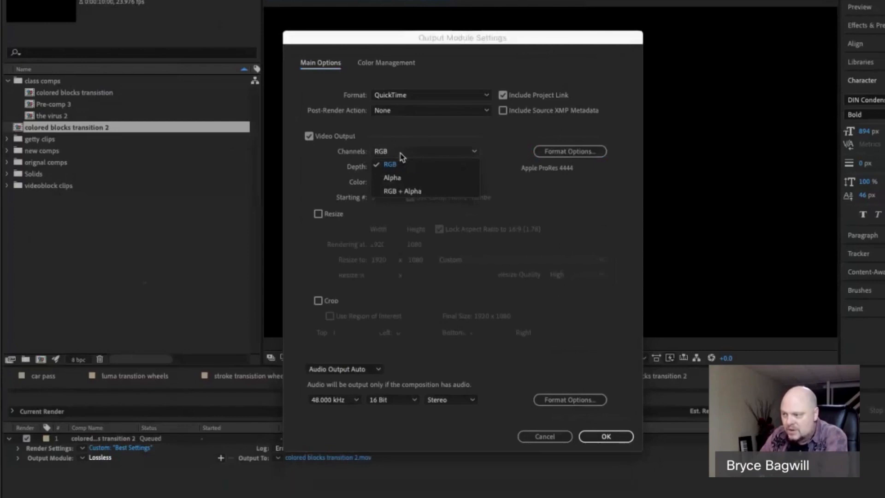
click(403, 192)
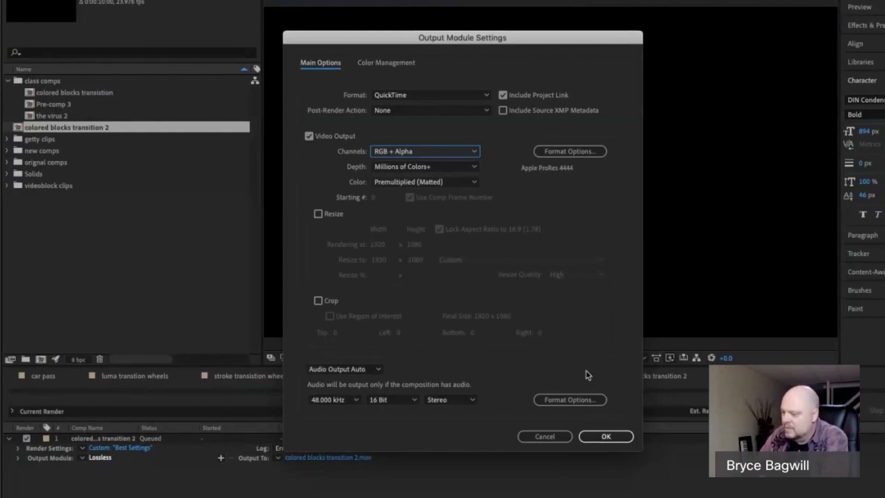
click(603, 437)
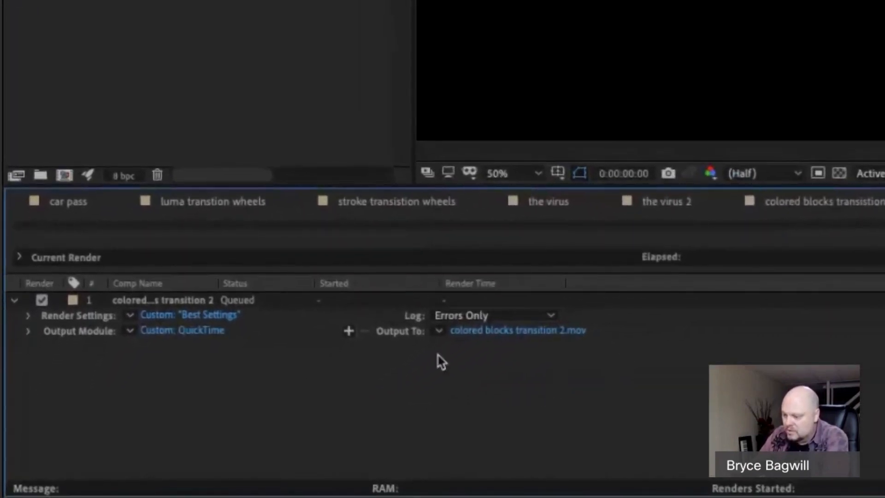
Step: Set the render's output destination to the Desktop with the file name colored blocks transition 2.mov
click(532, 331)
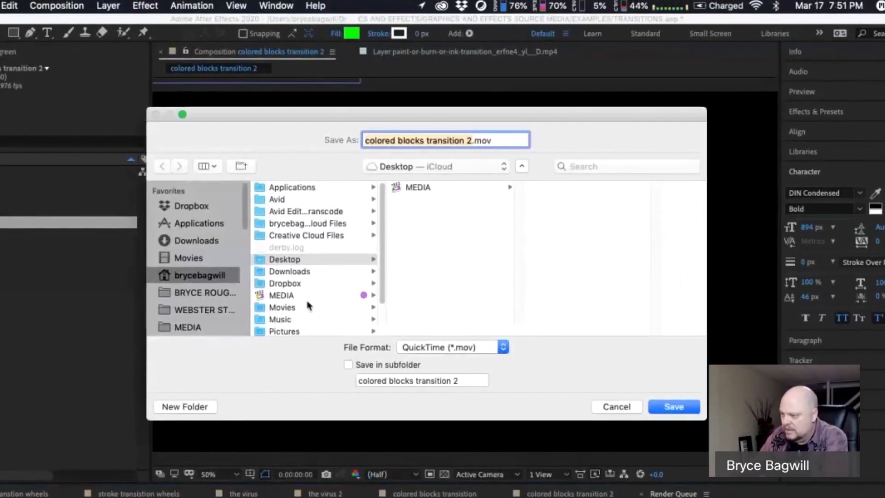
click(276, 263)
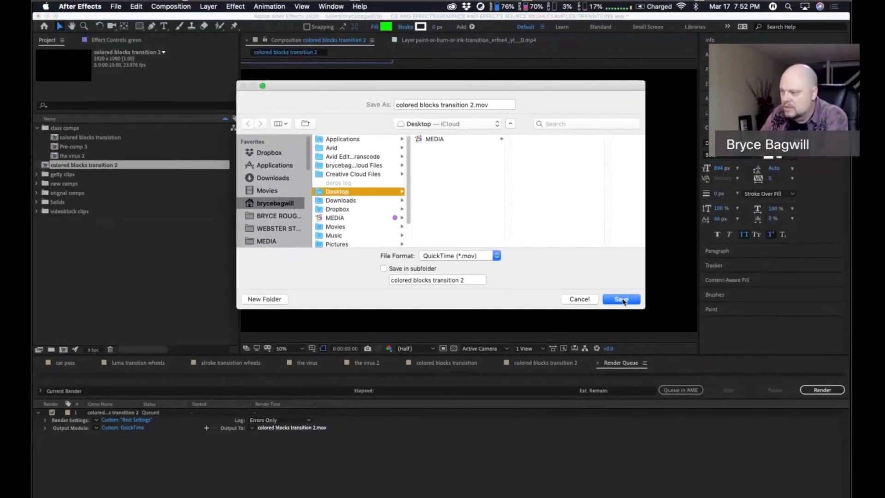
click(622, 300)
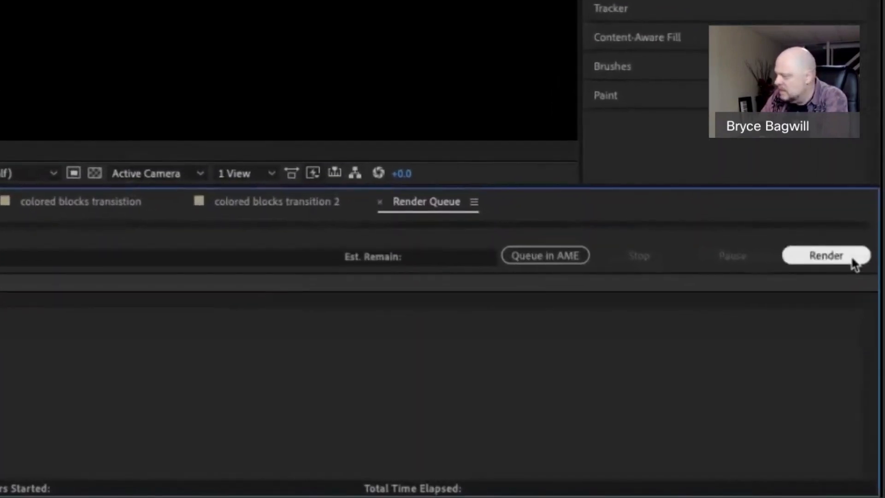
Step: Start rendering the queued colored blocks transition 2 composition
click(823, 379)
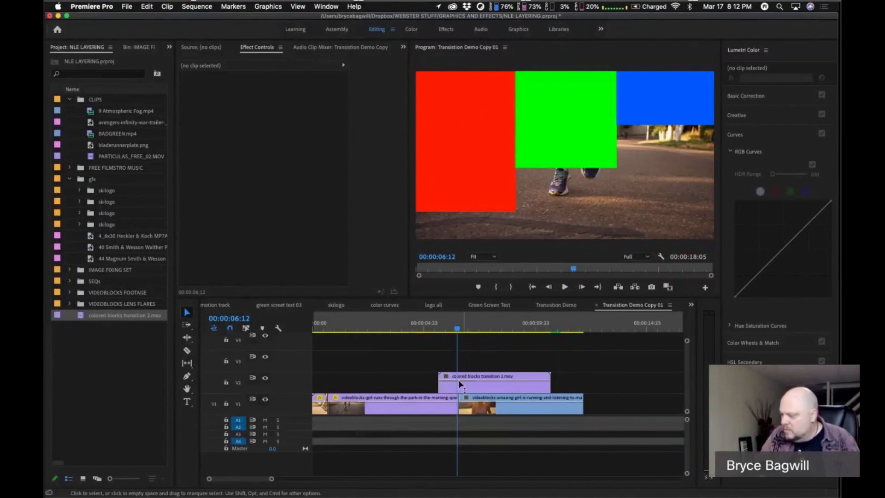
Step: In Premiere Pro, slide the colored blocks transition clip later on V2 until it ends with the second video clip, and preview the wipe
drag(466, 387, 485, 388)
mouse_move(479, 326)
mouse_down()
mouse_move(524, 327)
mouse_move(489, 327)
mouse_up()
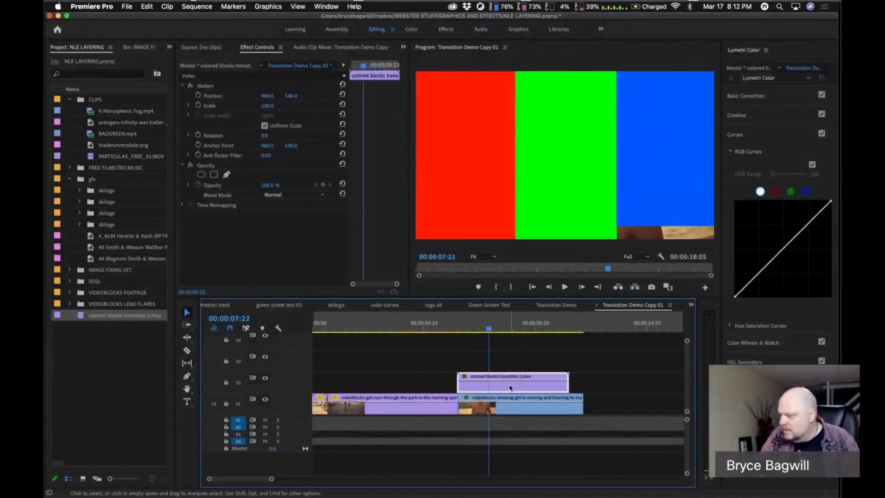
drag(510, 388, 524, 387)
mouse_move(489, 328)
mouse_down()
mouse_move(470, 330)
mouse_move(482, 328)
mouse_up()
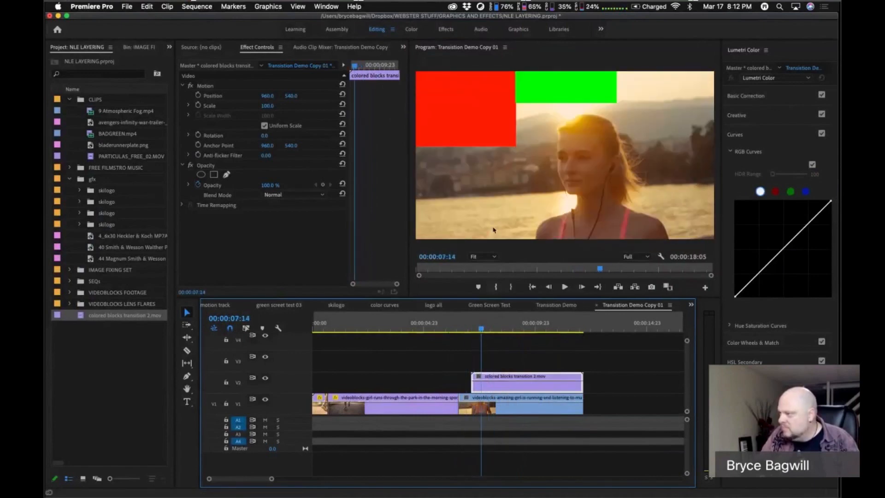
click(540, 97)
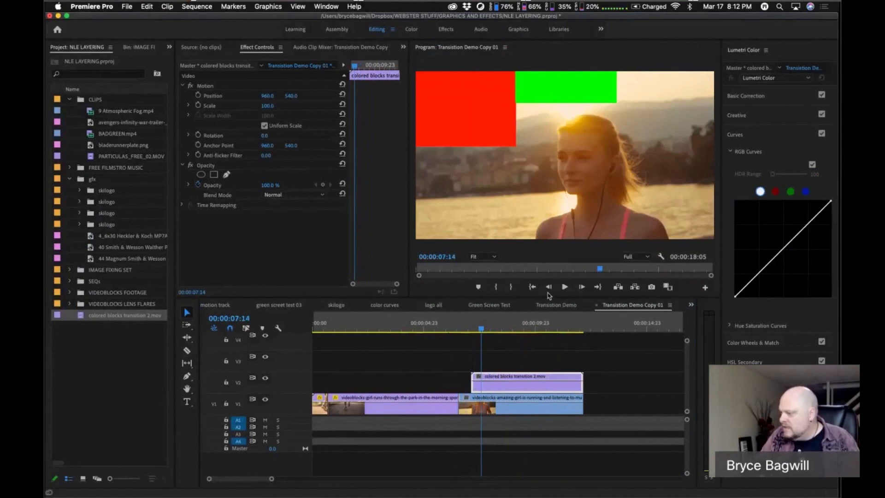
drag(481, 328, 554, 332)
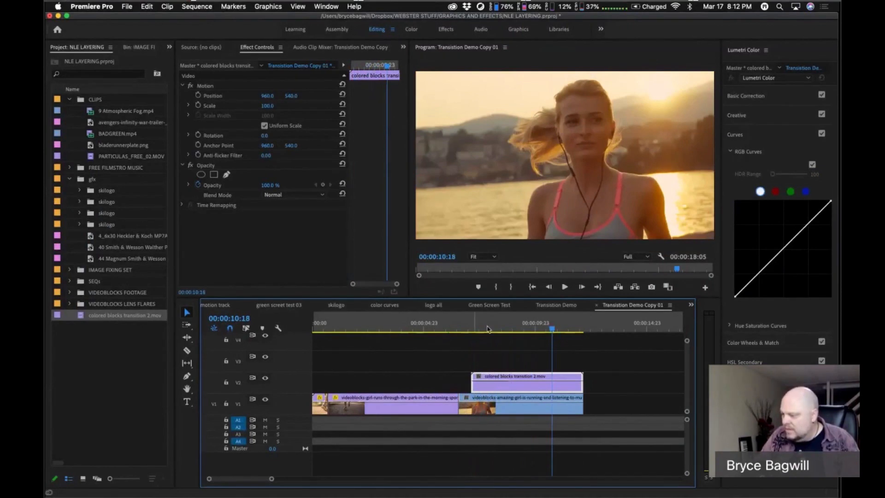
drag(551, 329, 449, 353)
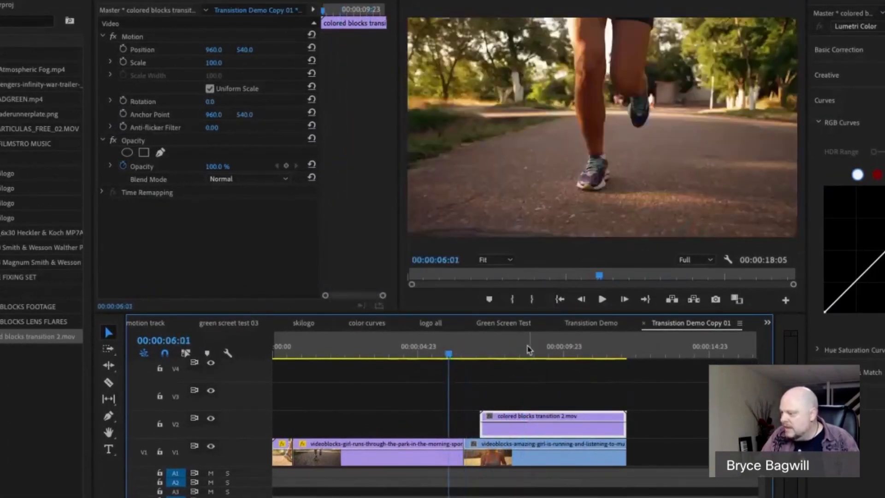
click(526, 349)
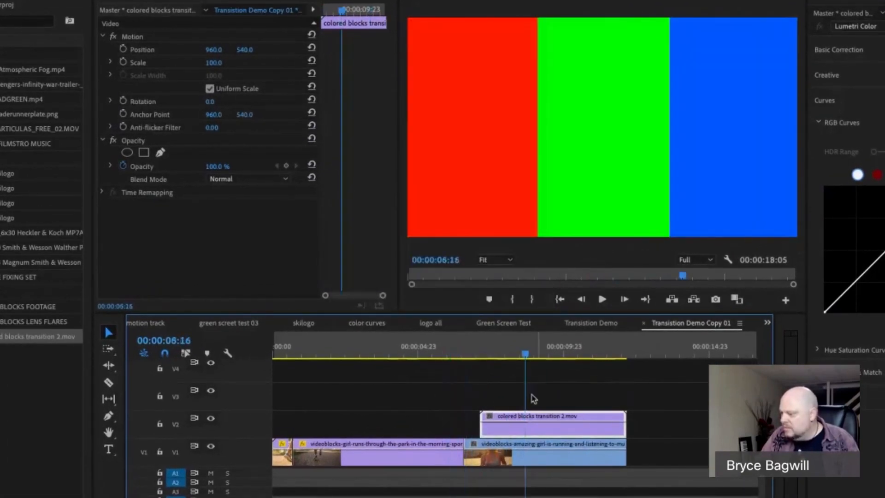
Step: Move the colored blocks transition clip earlier to start at 00:00:04:23, spanning the cut between the two V1 clips, and preview it
drag(517, 431, 454, 431)
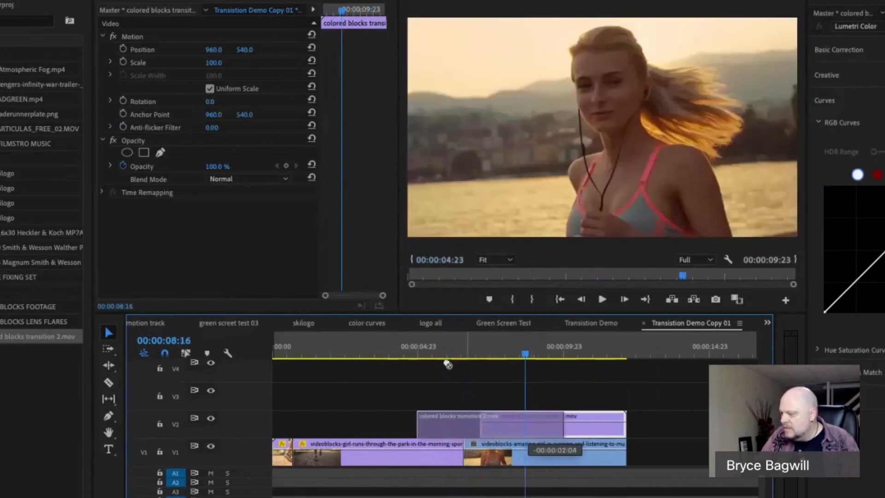
drag(439, 352, 470, 361)
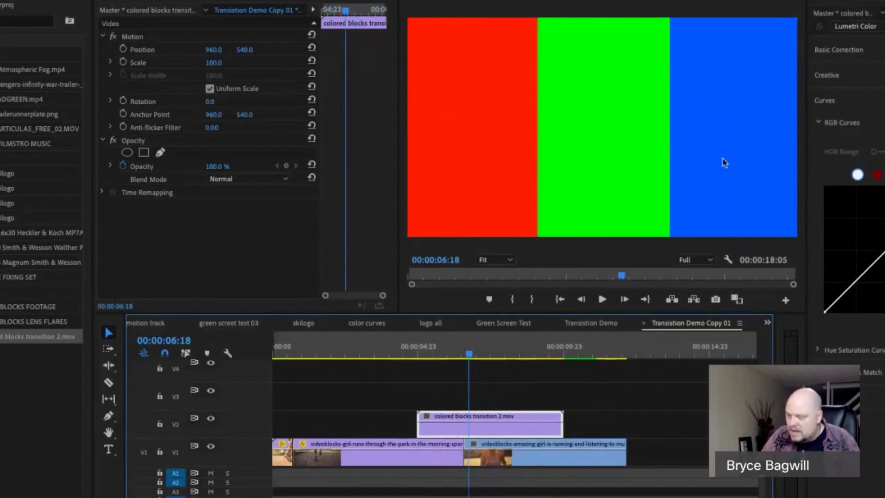
drag(443, 356, 480, 330)
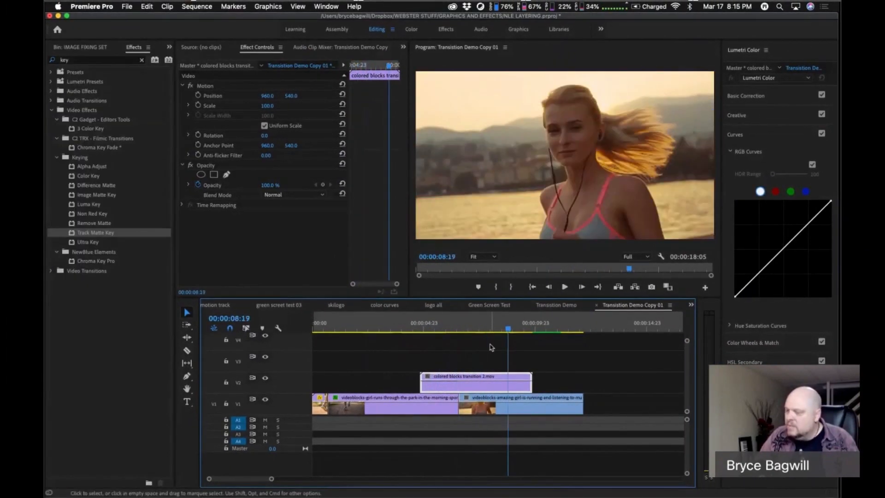
click(457, 329)
drag(456, 329, 439, 335)
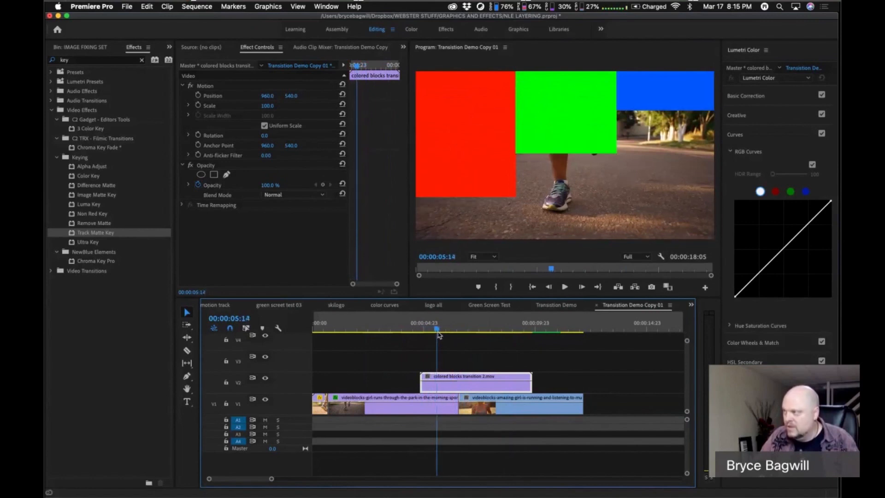
Step: Move the second video clip to V2 and the transition clip to V3, starting together over the first clip, and preview the overlap
drag(511, 406, 472, 369)
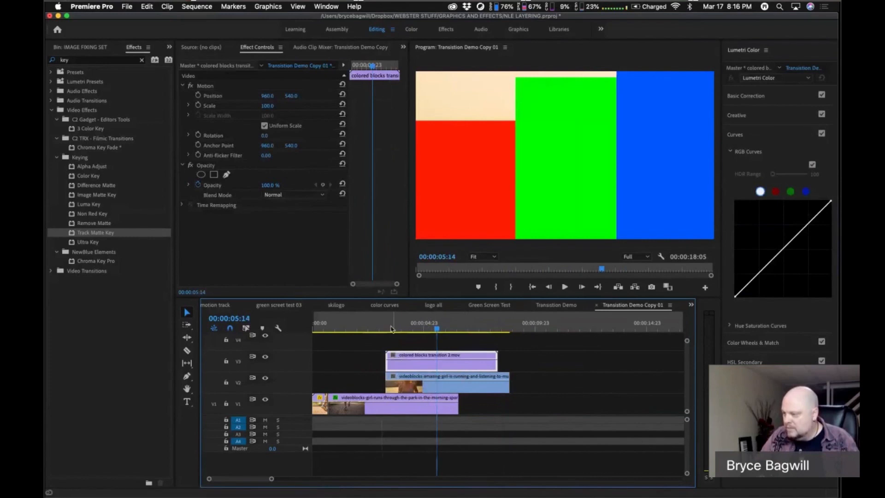
mouse_move(392, 330)
mouse_down()
mouse_move(384, 329)
mouse_move(411, 329)
mouse_move(389, 332)
mouse_up()
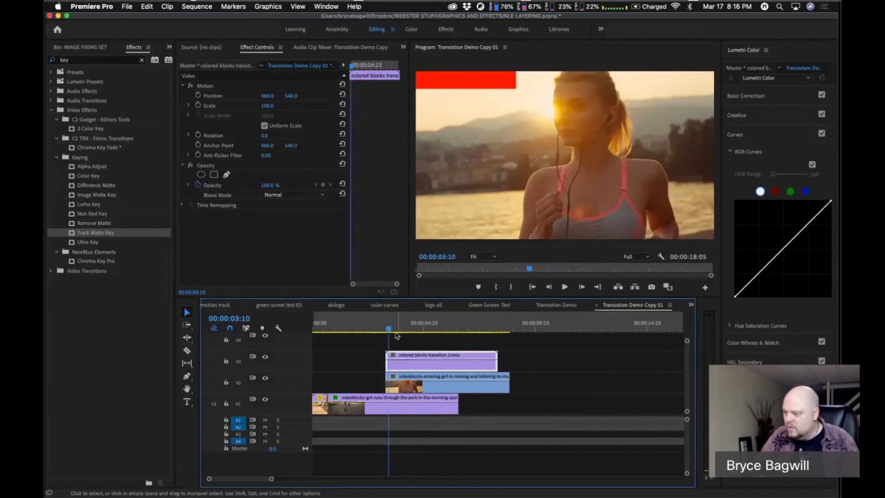
click(391, 329)
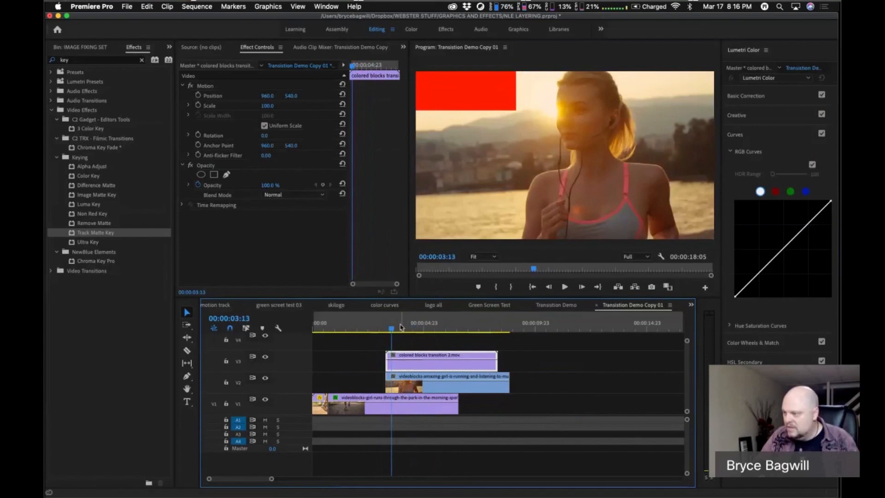
drag(400, 327, 398, 374)
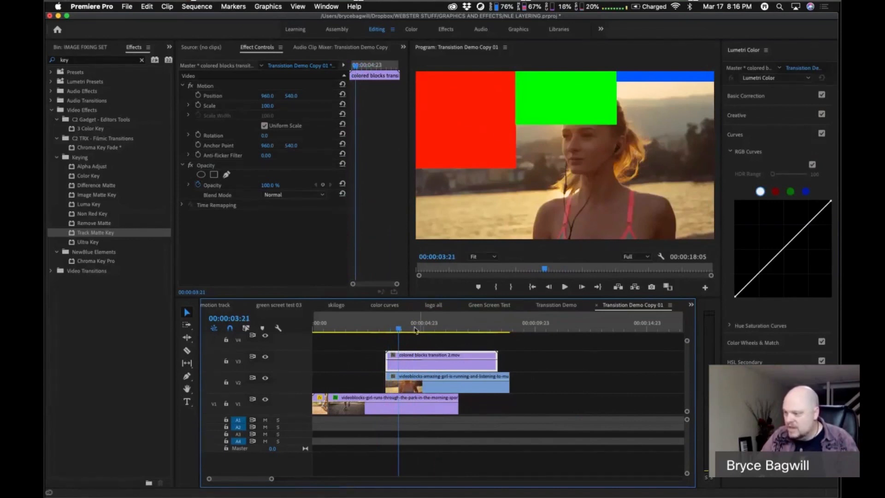
Step: Search the effects for "track" and apply Track Matte Key to the second video clip on V2
click(413, 385)
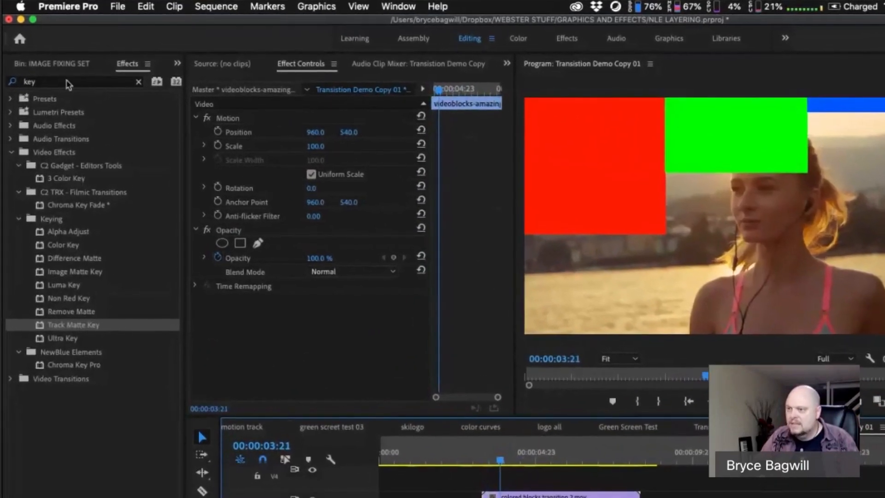
drag(37, 82, 8, 82)
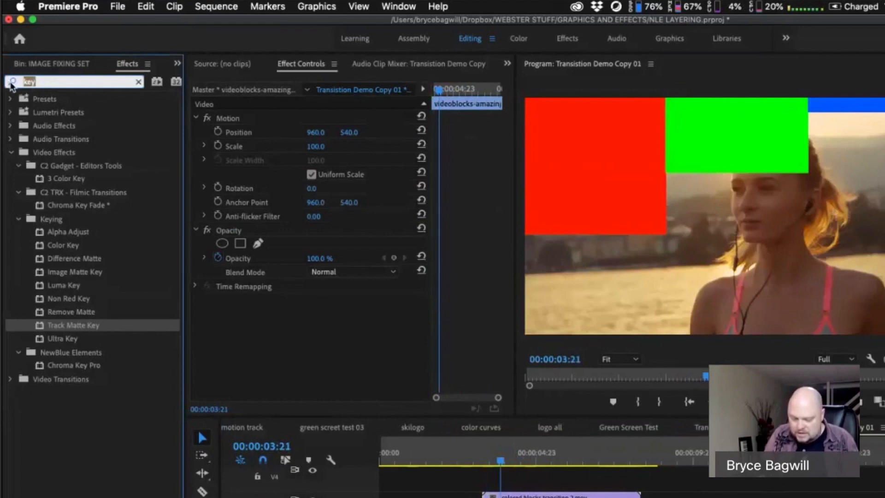
text(track)
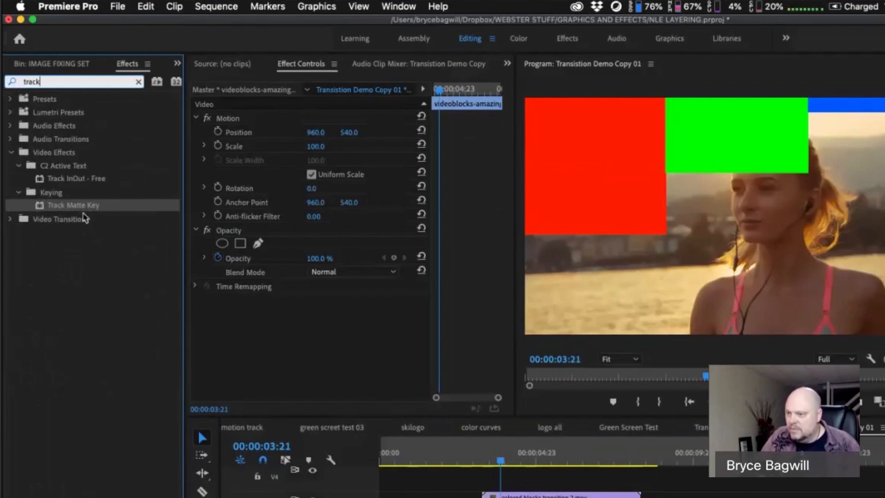
drag(44, 211, 475, 487)
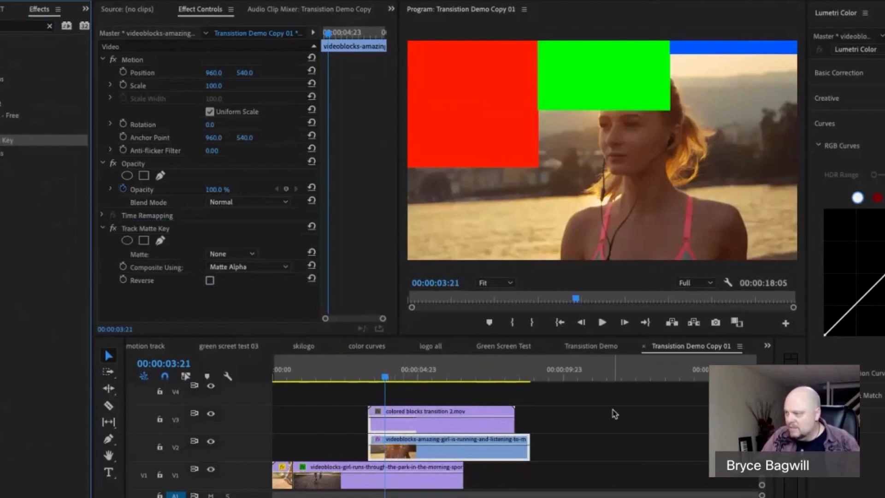
Step: Set the Track Matte Key's matte to Video 3 on the second video clip
click(392, 453)
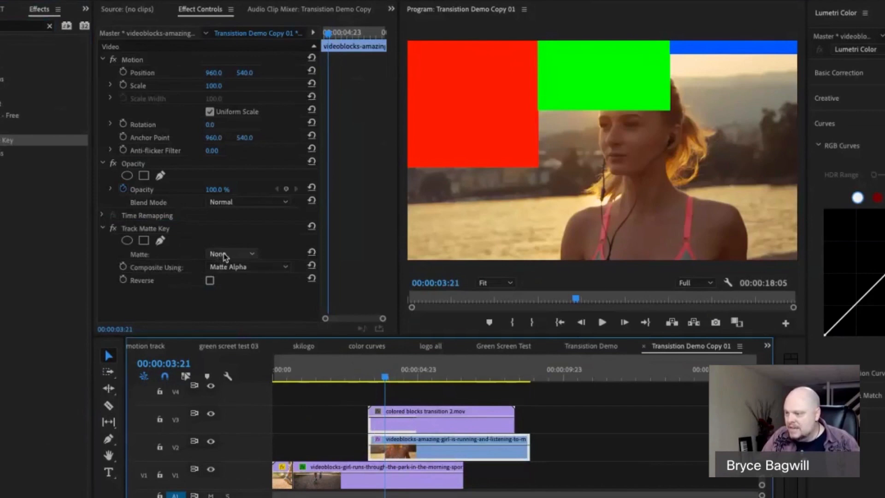
click(253, 256)
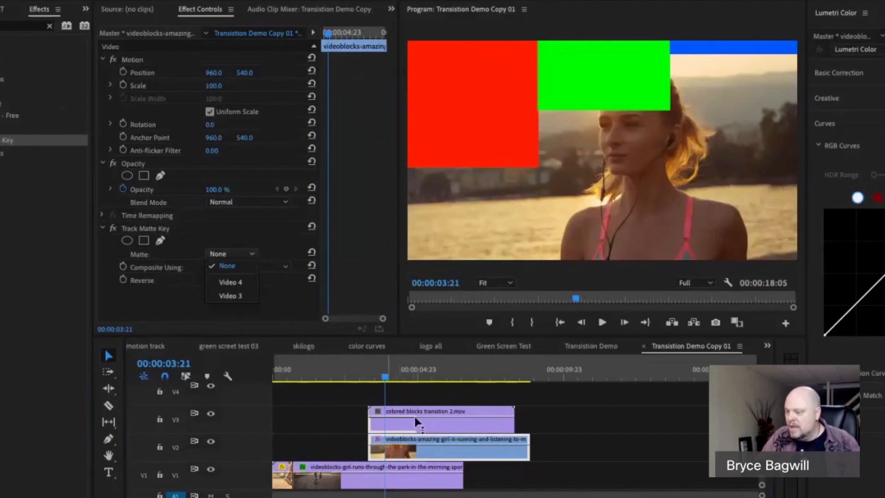
click(236, 299)
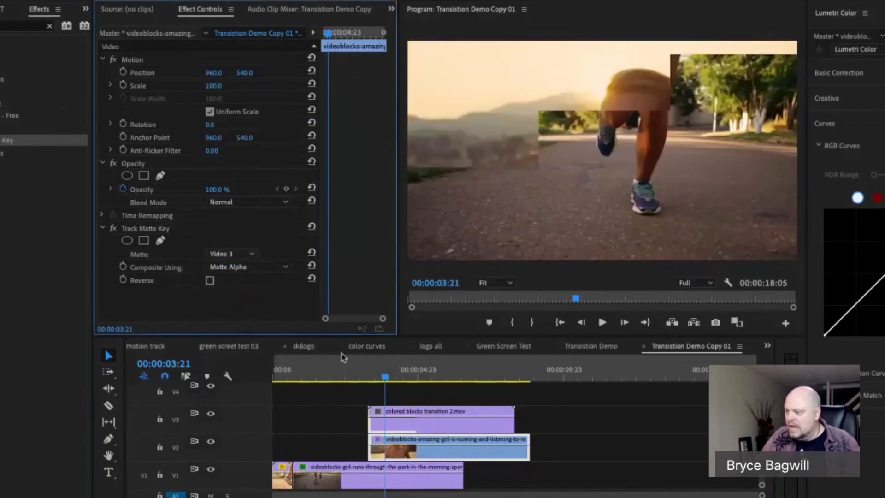
Step: Find where the blocks fully cover the frame and trim the transition clip's end to 00:00:04:20
drag(383, 379, 415, 379)
mouse_move(421, 379)
mouse_down()
mouse_move(466, 381)
mouse_move(369, 379)
mouse_move(413, 379)
mouse_up()
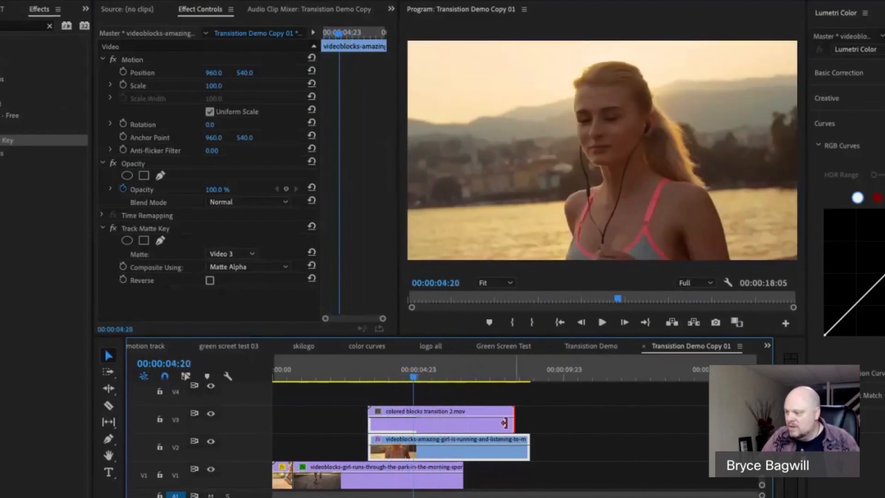
drag(512, 422, 413, 416)
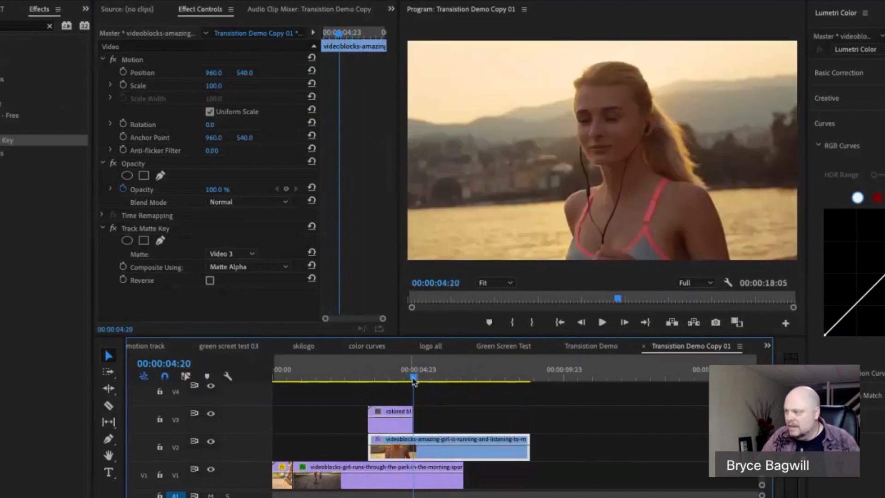
Step: Play and scrub through the shortened transition to examine how the blocks reveal the second clip over the first
drag(413, 380, 466, 379)
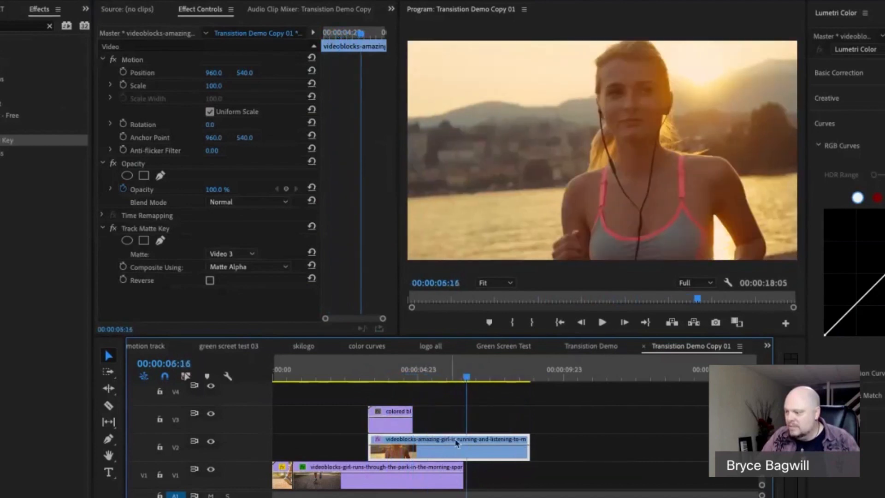
drag(383, 379, 359, 377)
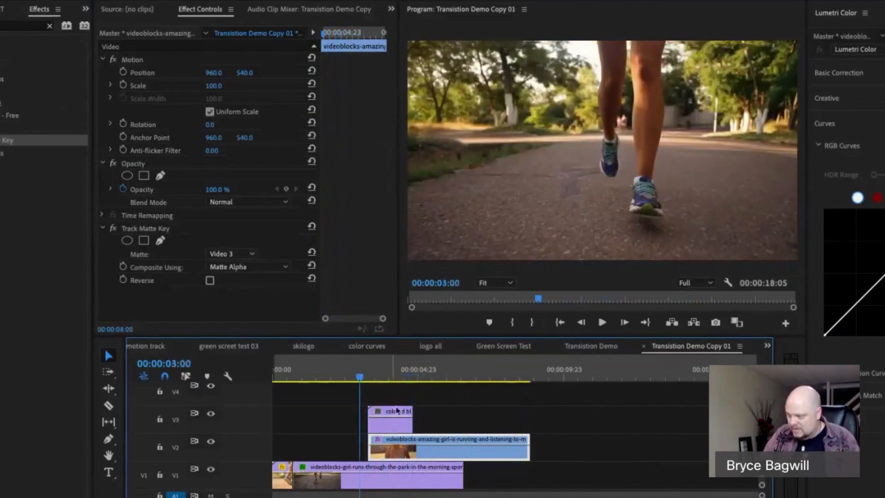
click(378, 377)
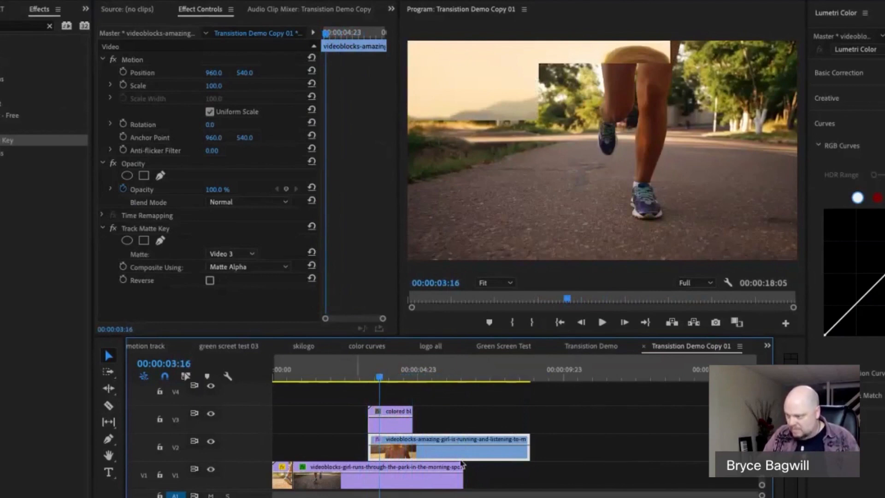
click(371, 377)
click(358, 378)
key(space)
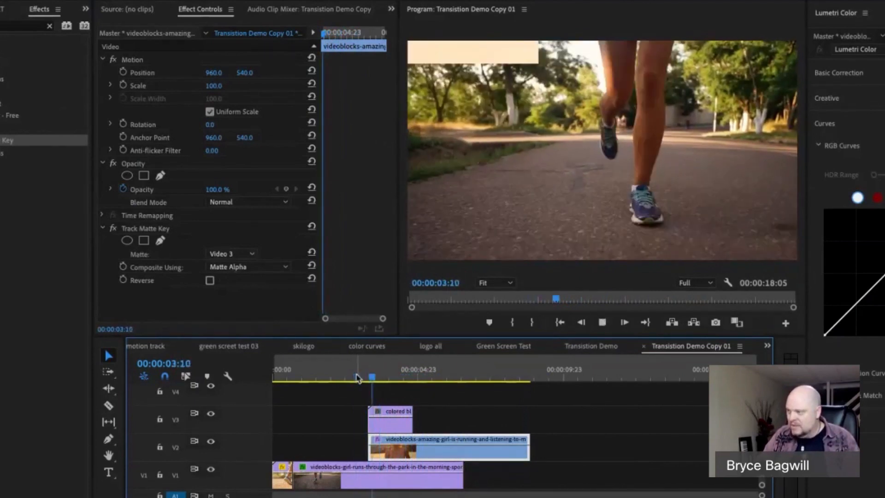
key(space)
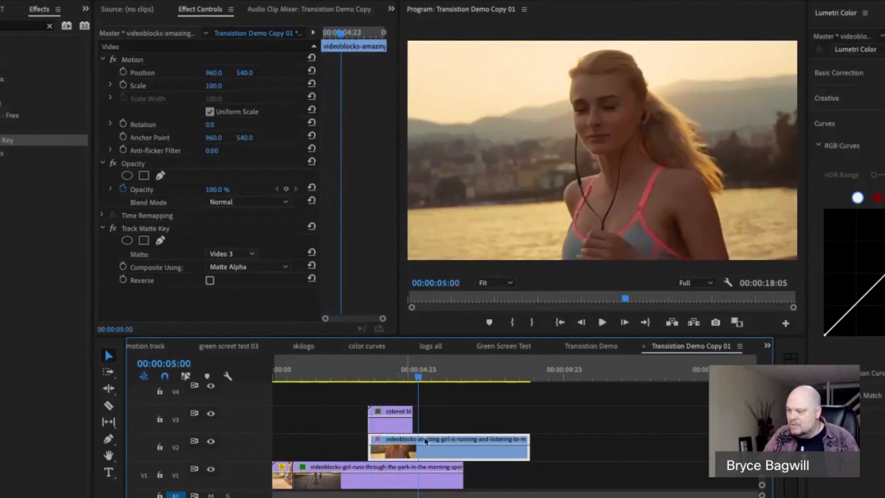
mouse_move(397, 377)
mouse_down()
mouse_move(367, 375)
mouse_move(403, 378)
mouse_up()
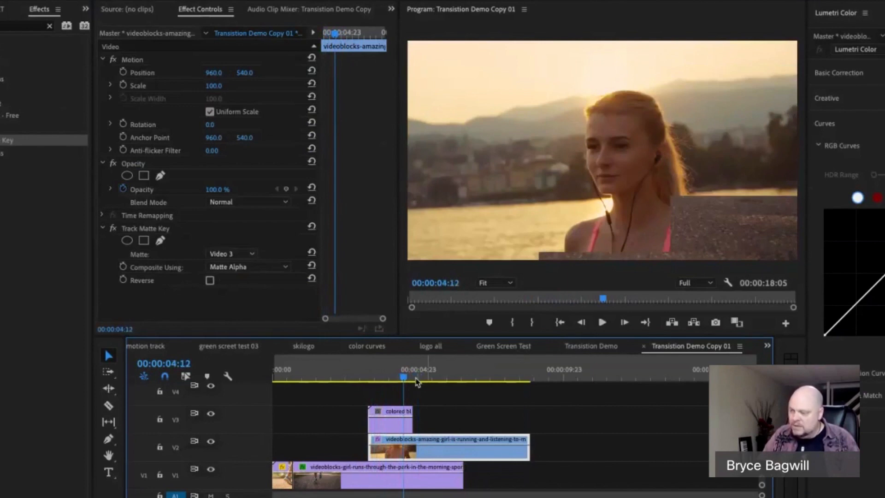
click(387, 377)
mouse_move(403, 381)
mouse_down()
mouse_move(379, 380)
mouse_move(399, 380)
mouse_up()
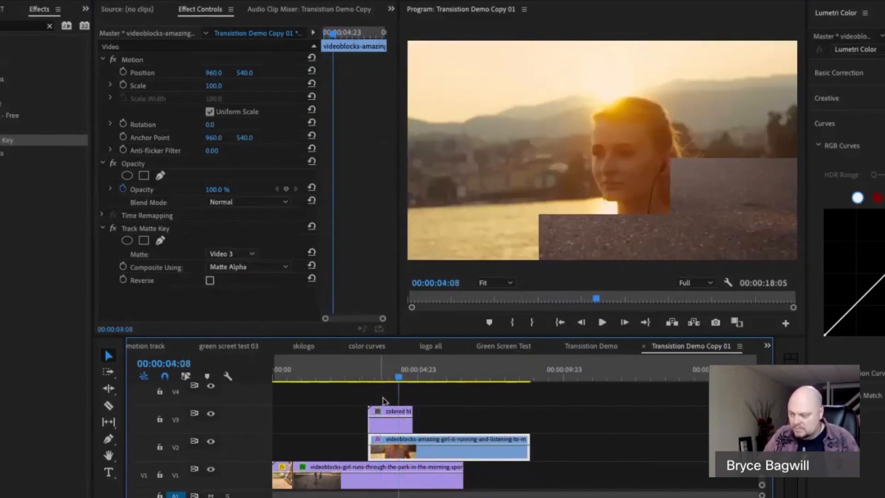
click(386, 378)
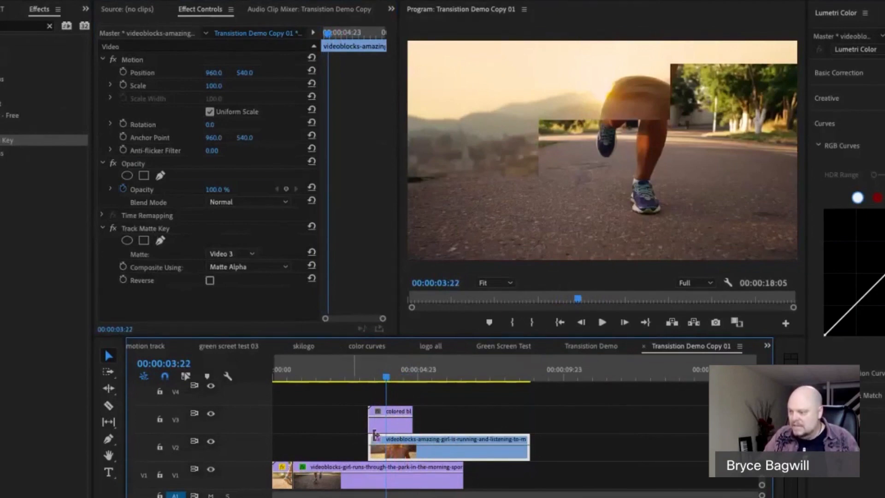
Step: Save the project and open the Track Matte Key's matte layer choices for the V2 clip
key(ctrl+s)
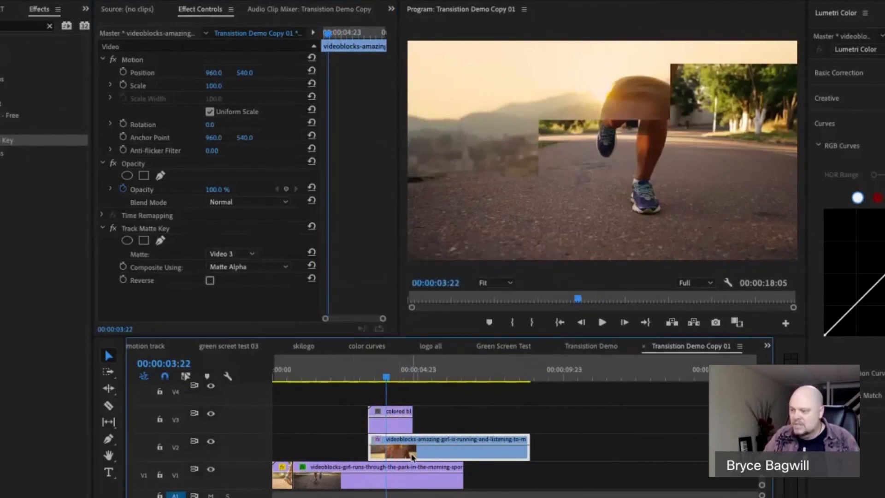
click(233, 255)
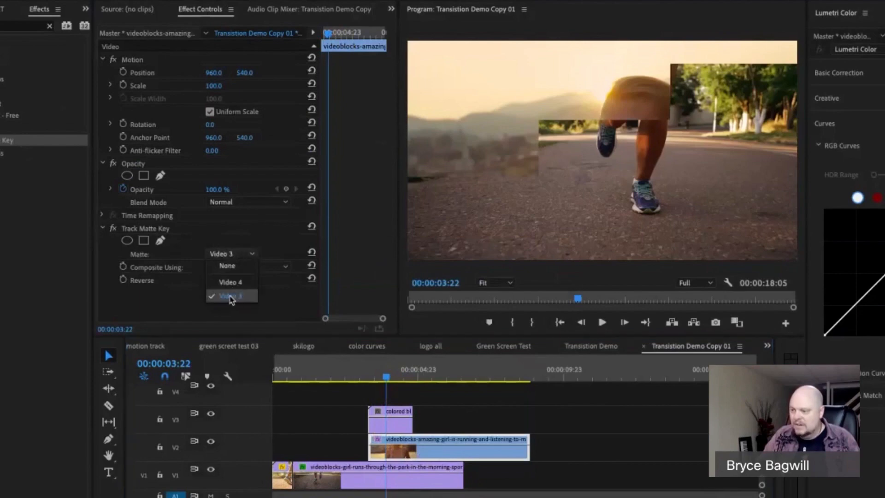